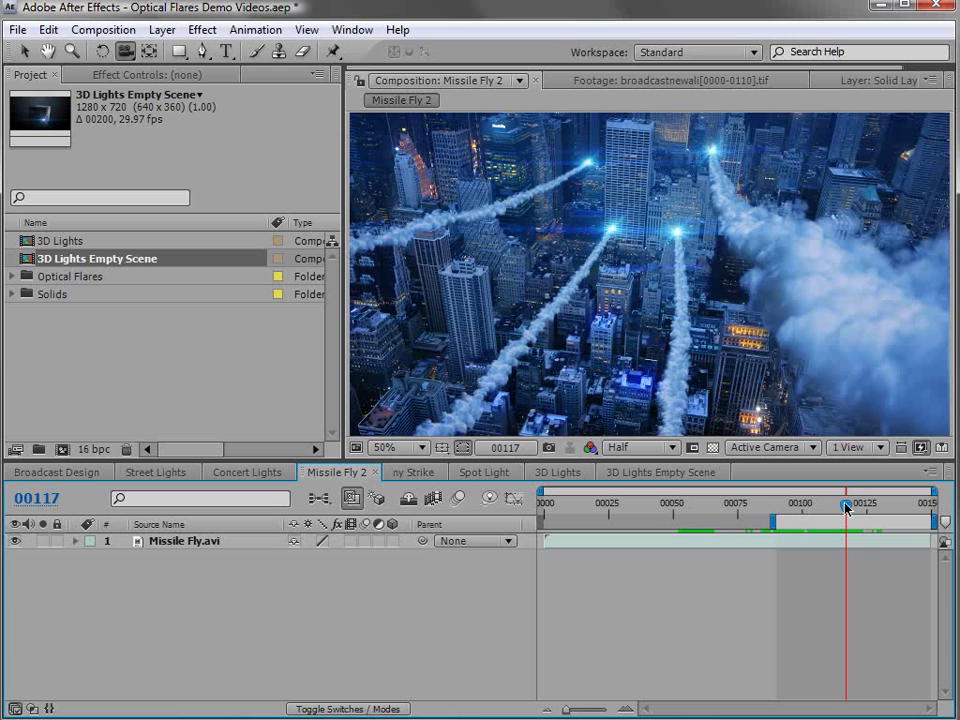
left_click_drag(845, 508, 857, 540)
key("v")
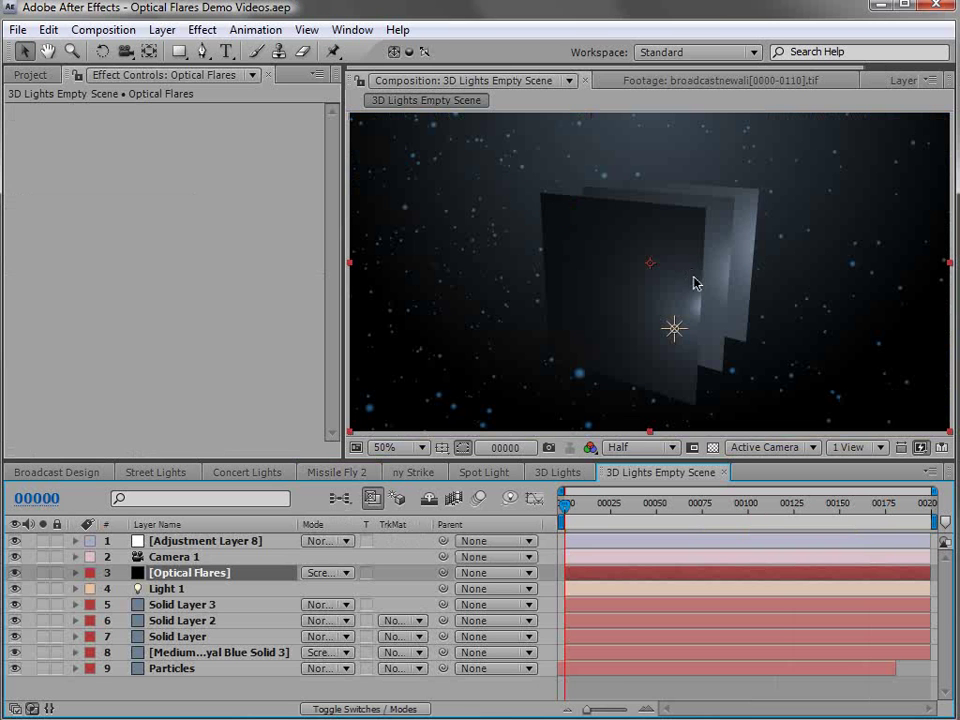
- Apply the Video Copilot Optical Flares effect to the Optical Flares layer in the 3D Lights Empty Scene composition
key("c")
left_click_drag(703, 349, 653, 345)
left_click(225, 573)
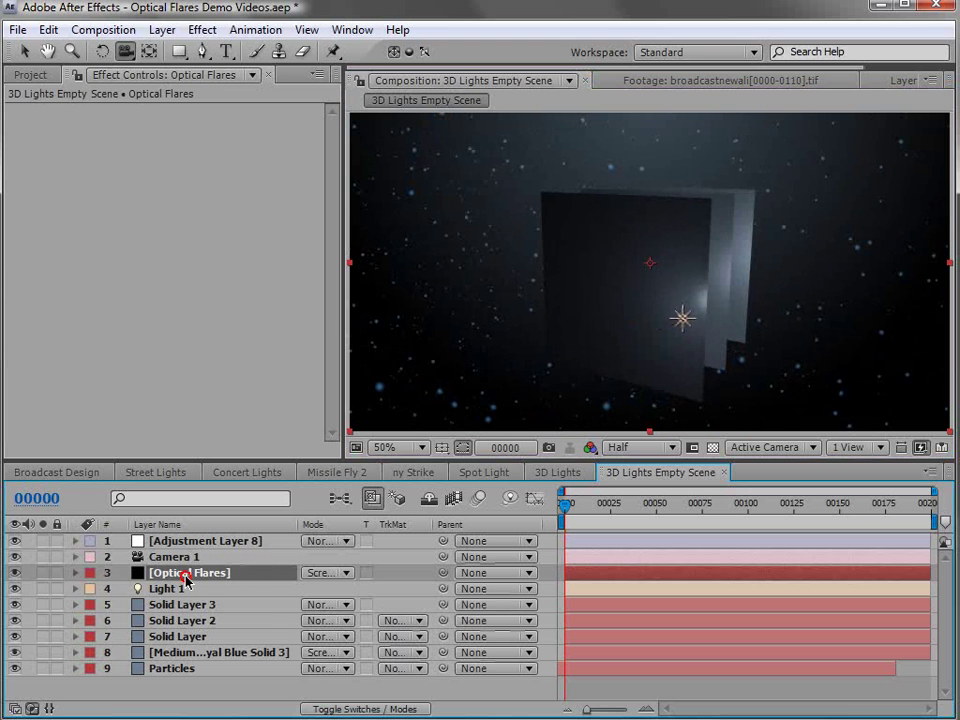
key("v")
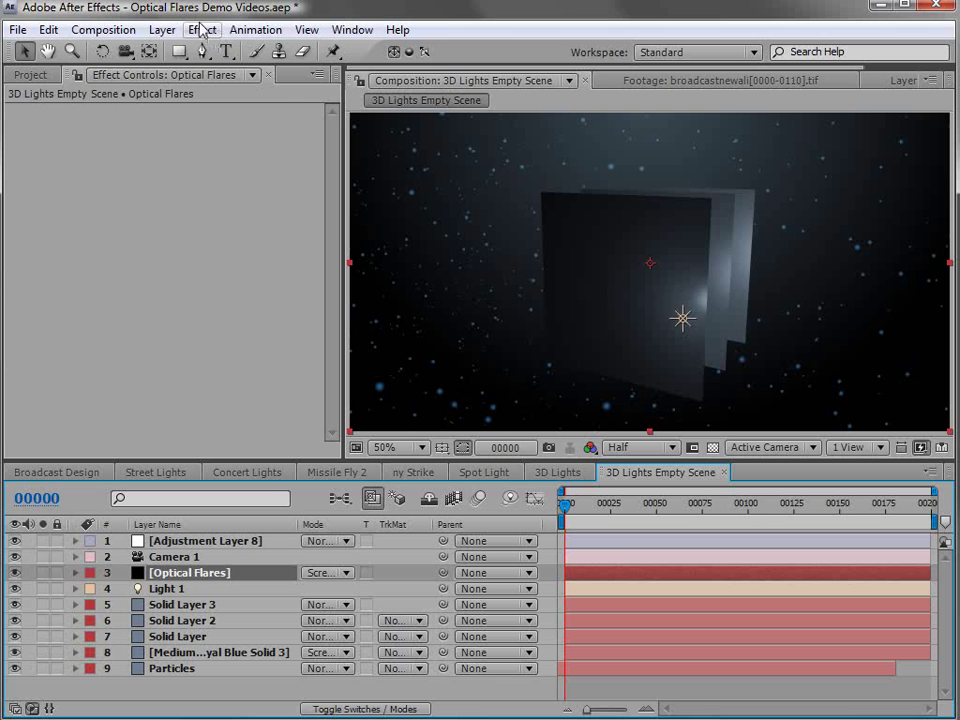
left_click(201, 30)
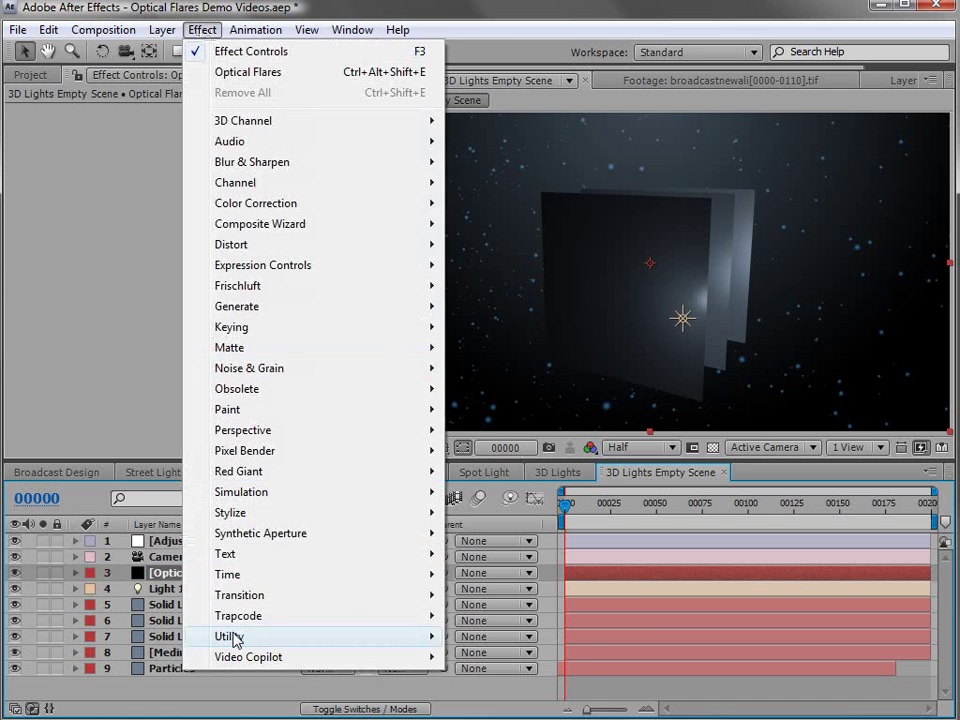
mouse_move(240, 655)
left_click(535, 660)
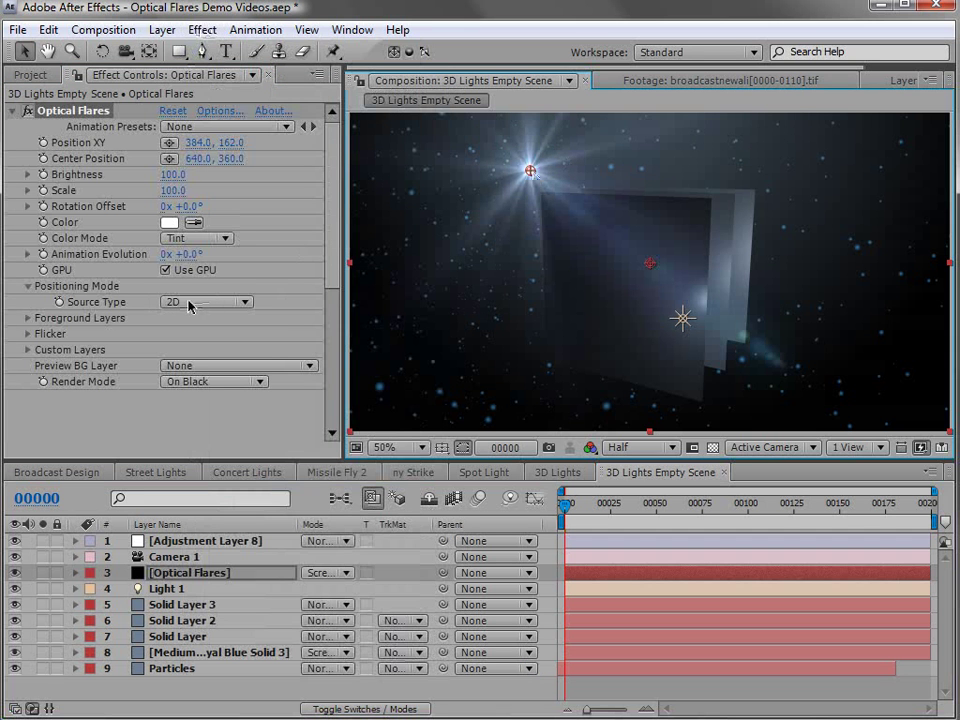
- Shift the flare to about 336, 174 and set its positioning source type to Track Lights
left_click_drag(531, 170, 510, 178)
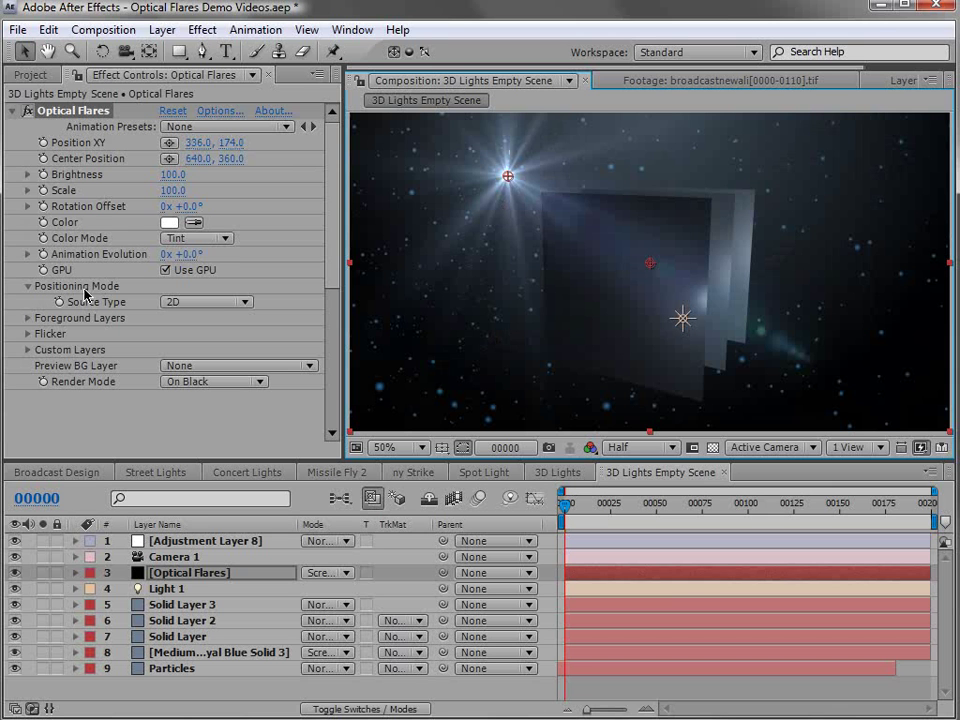
left_click(185, 311)
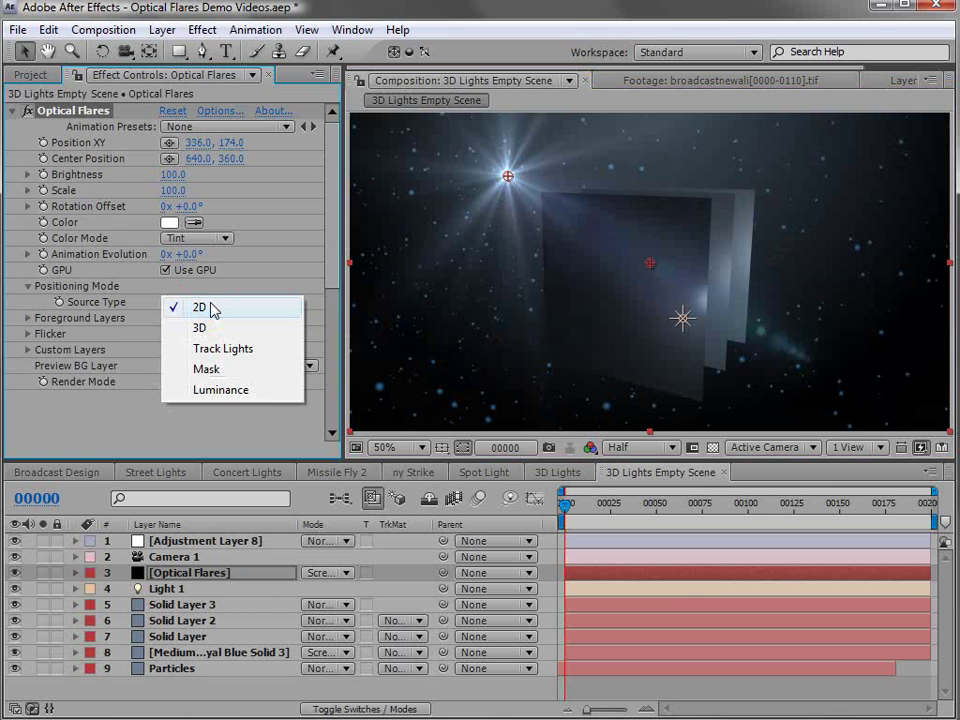
left_click(232, 349)
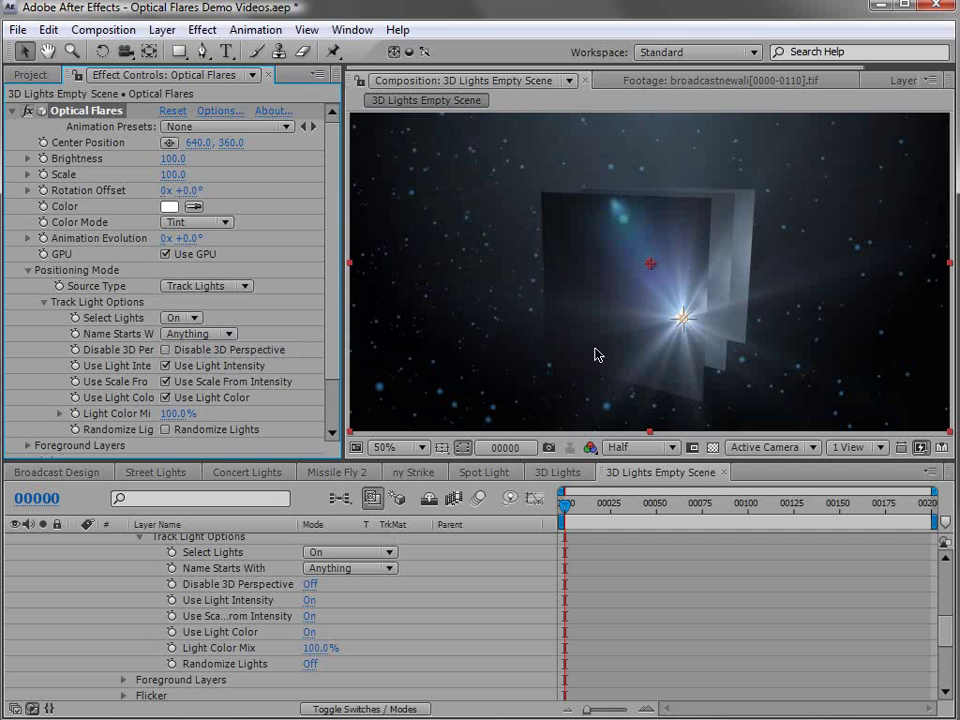
- Move Light 1 around the solid panels so the tracked flare follows it through the 3D scene
left_click_drag(684, 324, 836, 218)
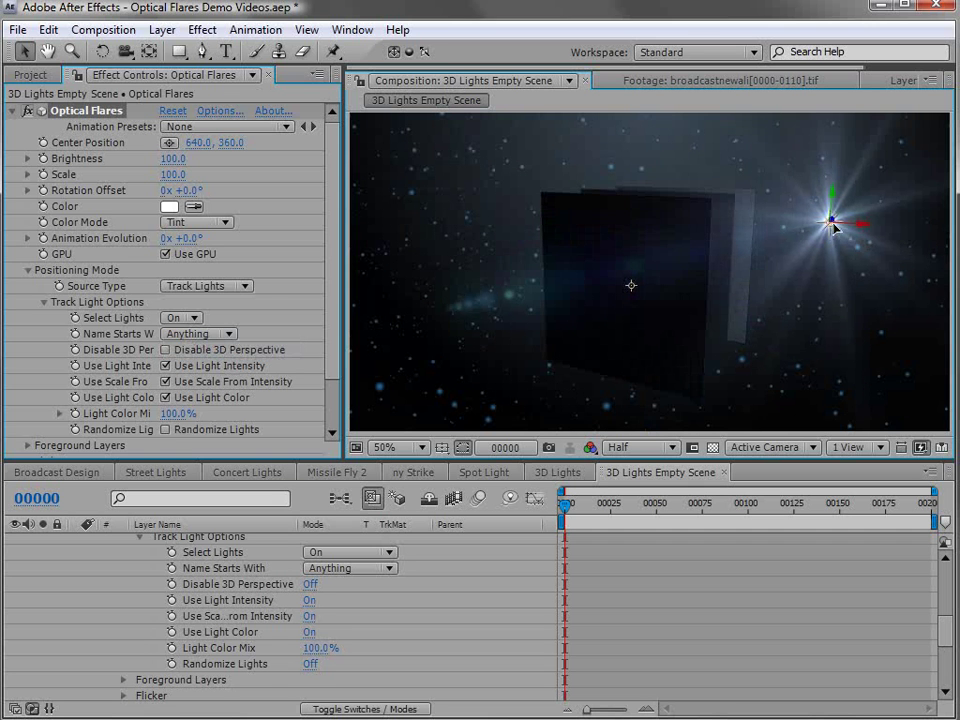
key("c")
left_click_drag(674, 318, 625, 308)
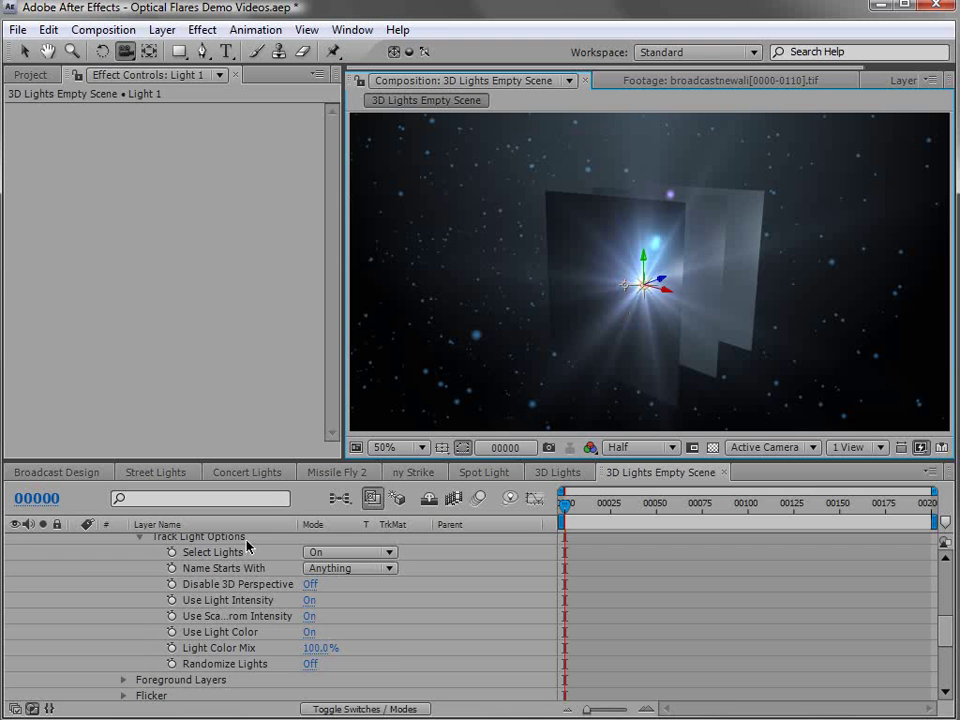
- Duplicate Light 1 and move the copy along its X axis to the left side of the panels
scroll(246, 546, "up", 10)
left_click(75, 573)
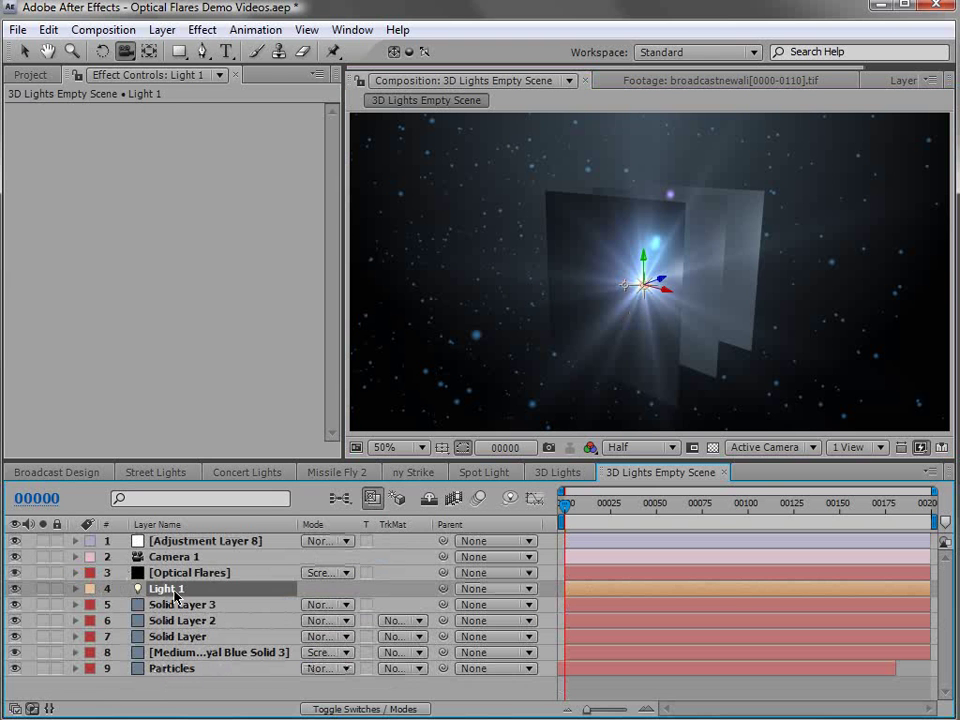
key("ctrl+d")
key("v")
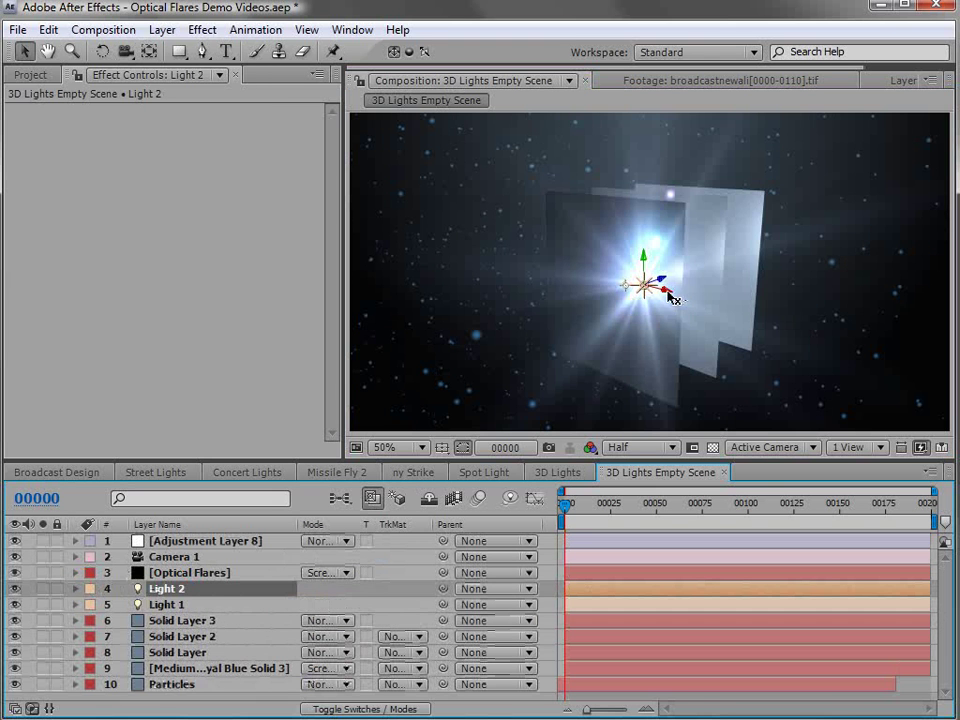
left_click_drag(668, 293, 405, 236)
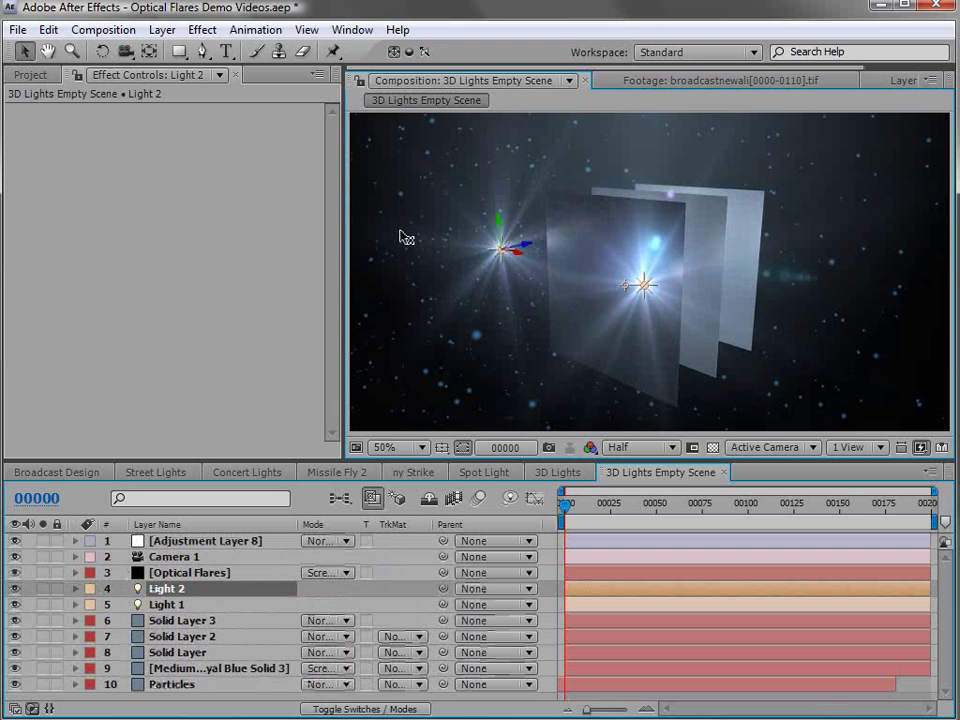
key("c")
left_click_drag(510, 328, 600, 321)
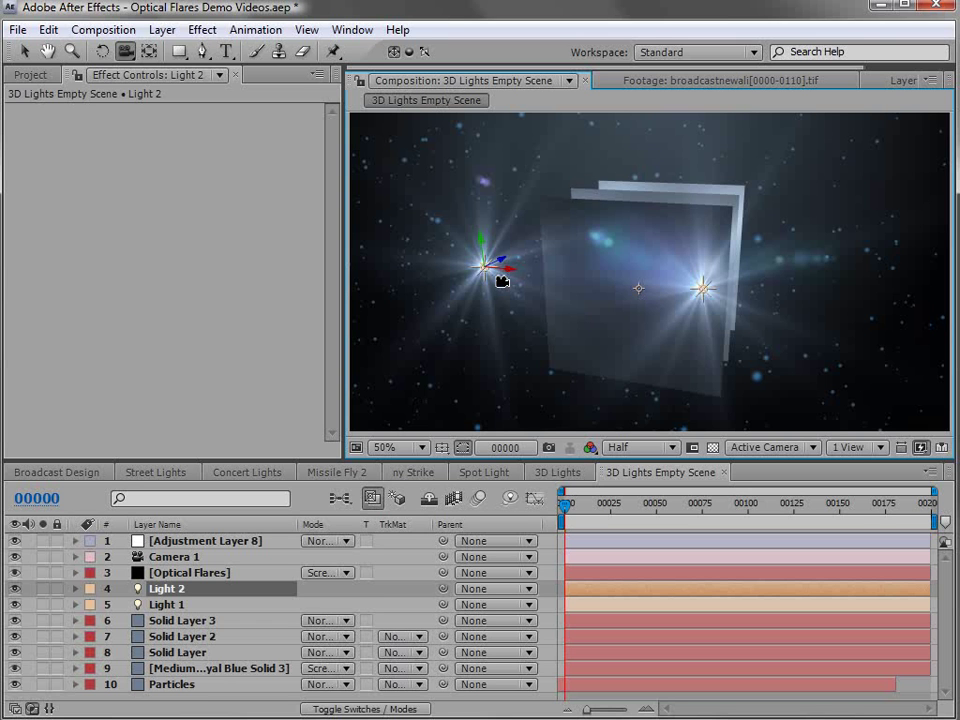
key("v")
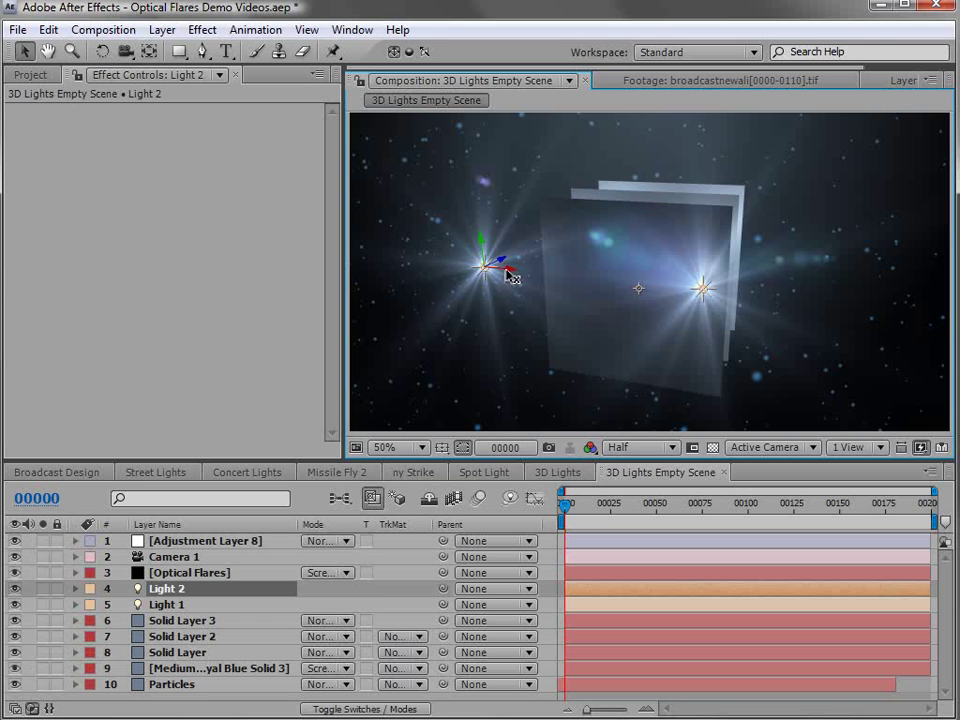
left_click_drag(510, 277, 520, 277)
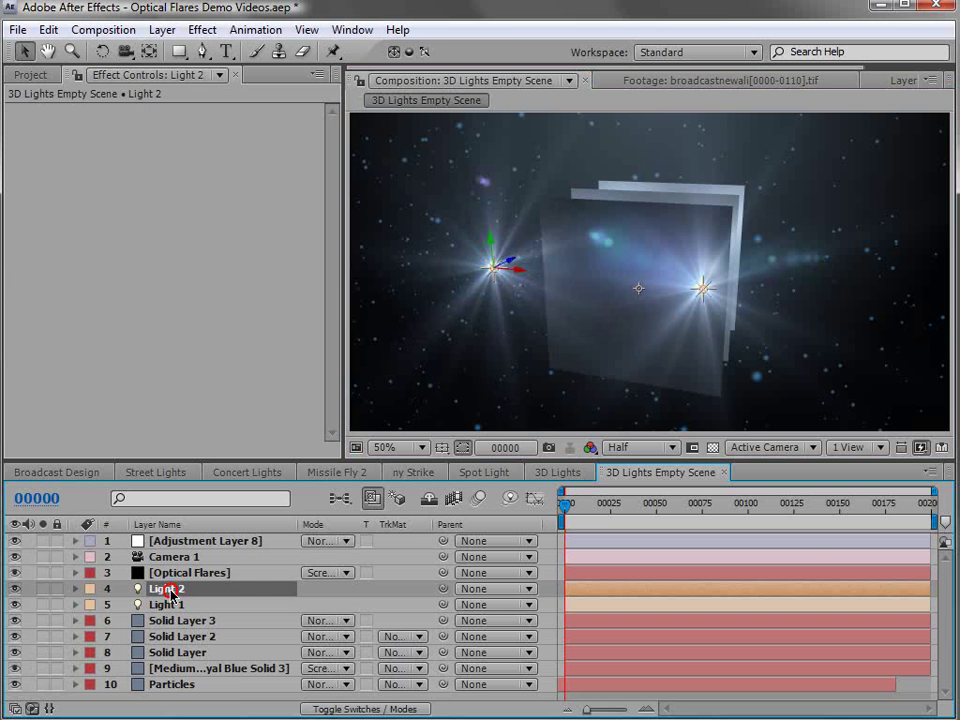
- Change the color of Light 2 to pink in its light options
key("a")
key("a")
left_click(316, 637)
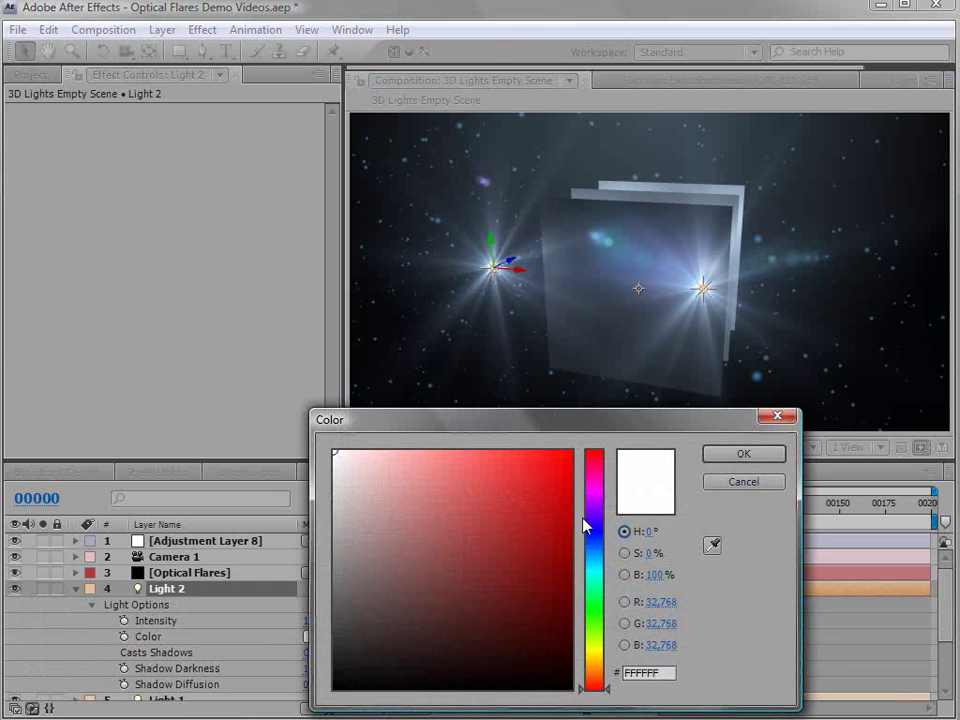
left_click_drag(586, 521, 590, 487)
left_click(418, 467)
left_click(443, 461)
left_click(745, 453)
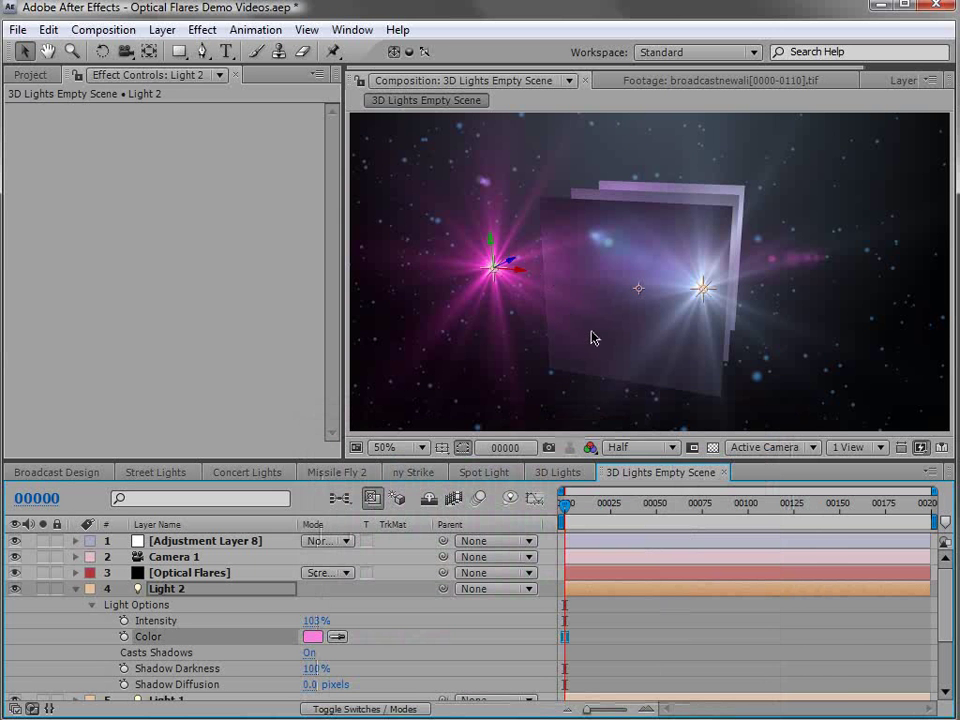
key("c")
left_click_drag(647, 339, 522, 367)
left_click_drag(675, 349, 634, 367)
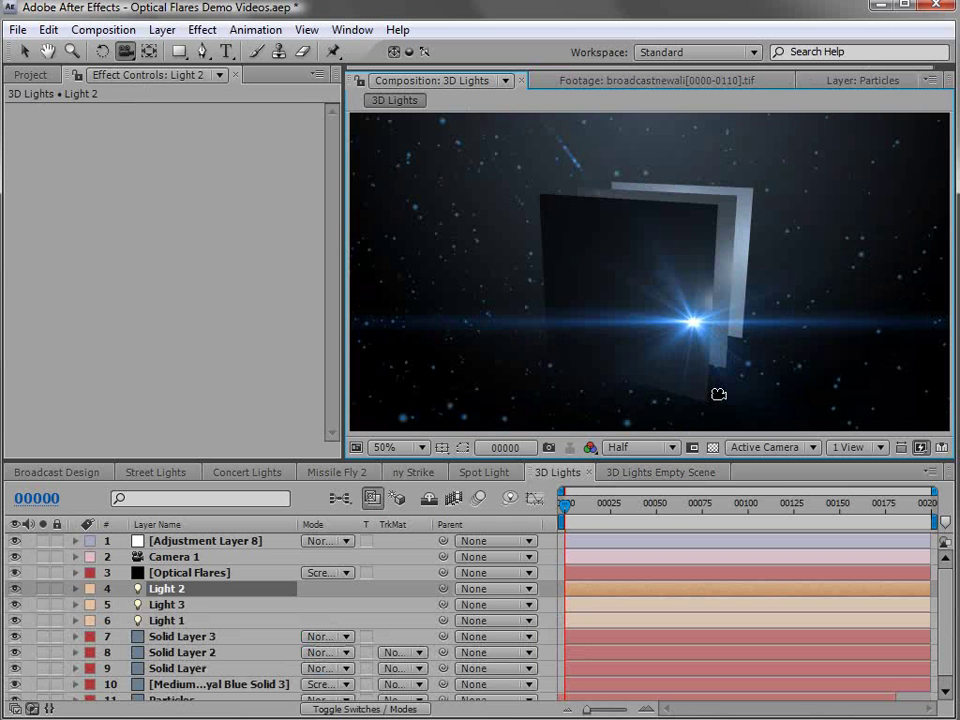
- In the Top view of the 3D Lights composition, show the layer controls and move Light 1 slightly farther in front of the panels
mouse_move(757, 355)
left_mouse_down()
mouse_move(639, 349)
mouse_move(578, 370)
mouse_move(484, 358)
mouse_move(555, 347)
mouse_move(705, 364)
mouse_move(741, 350)
mouse_move(758, 356)
mouse_move(739, 368)
mouse_move(724, 364)
mouse_move(746, 351)
left_mouse_up()
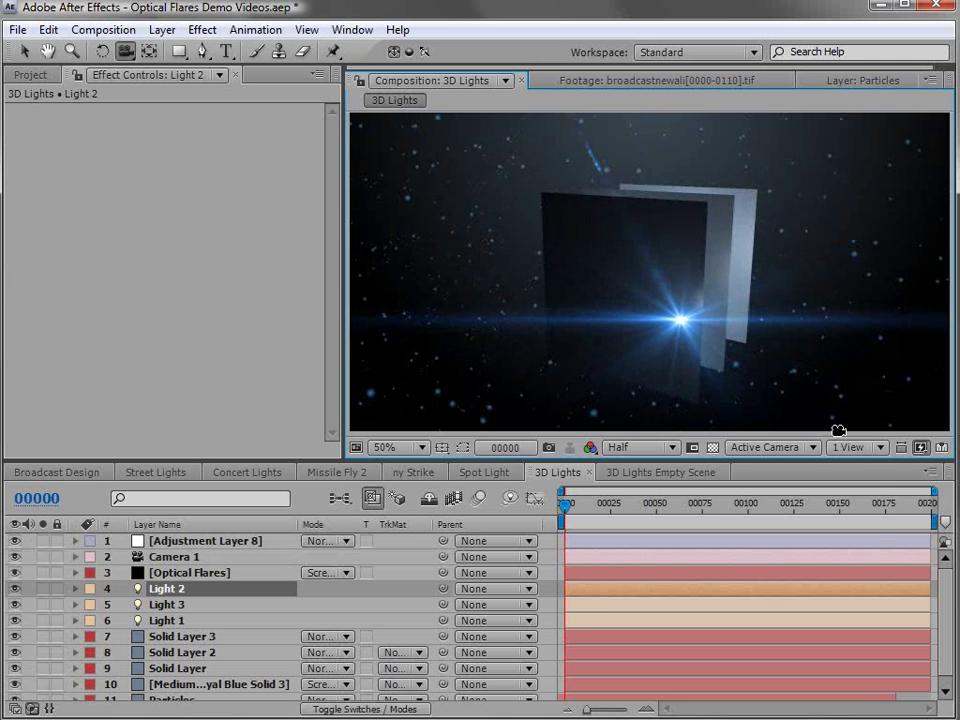
left_click(770, 447)
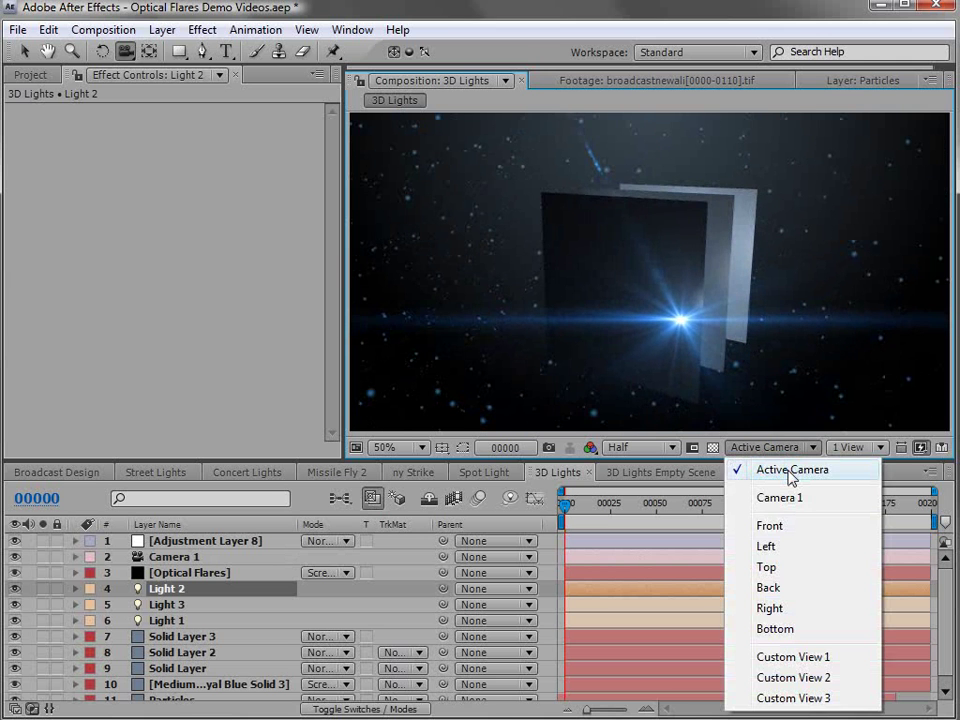
left_click(767, 567)
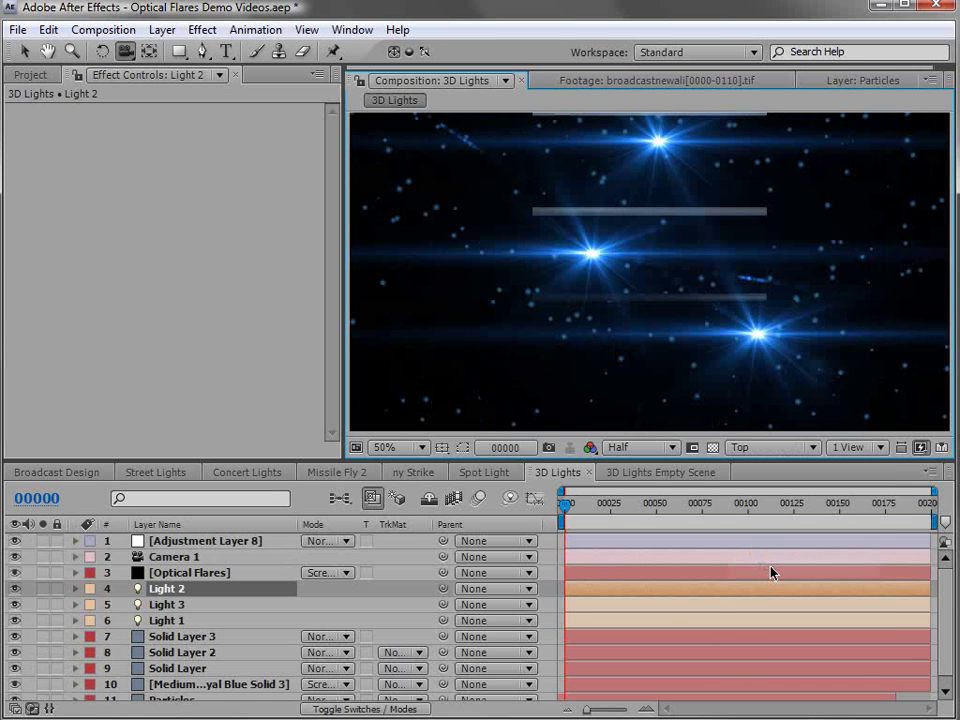
key("ctrl+shift+h")
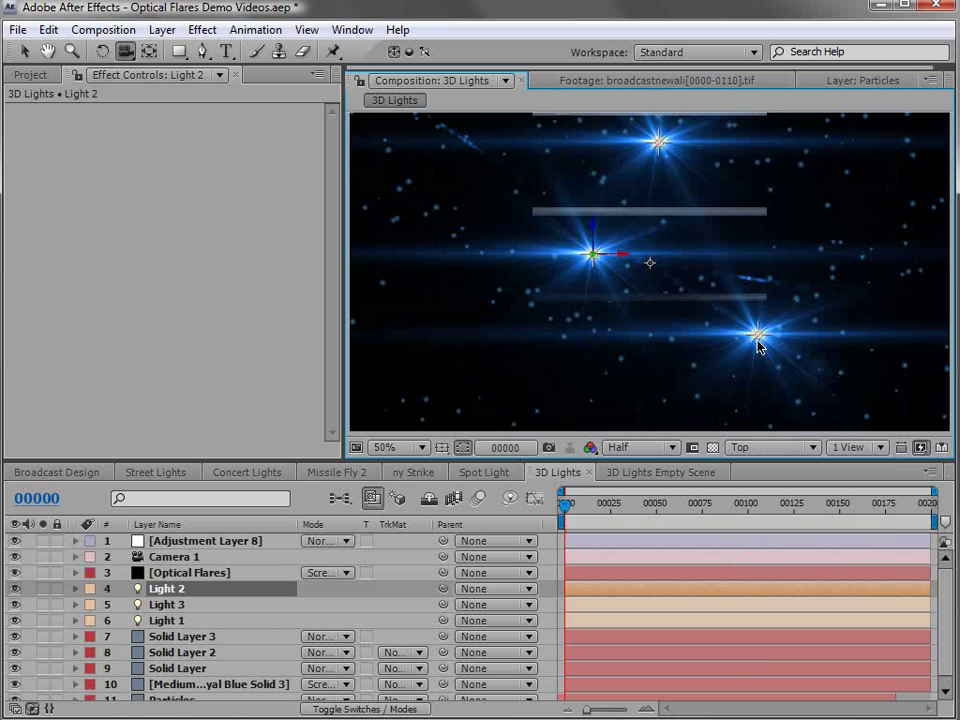
key("v")
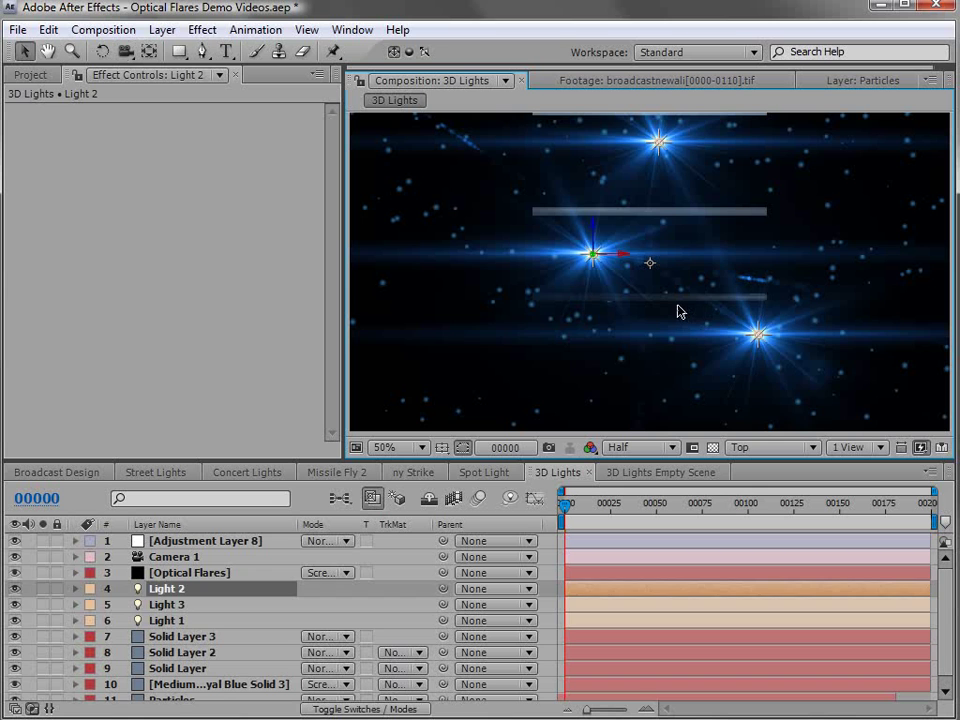
left_click_drag(758, 334, 745, 354)
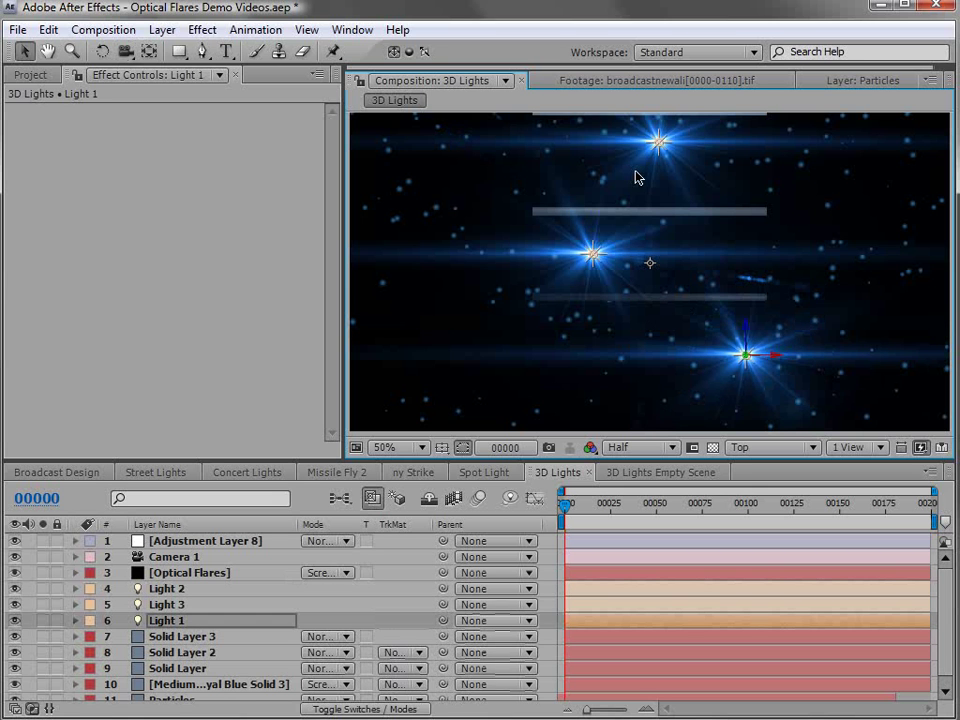
left_click(770, 447)
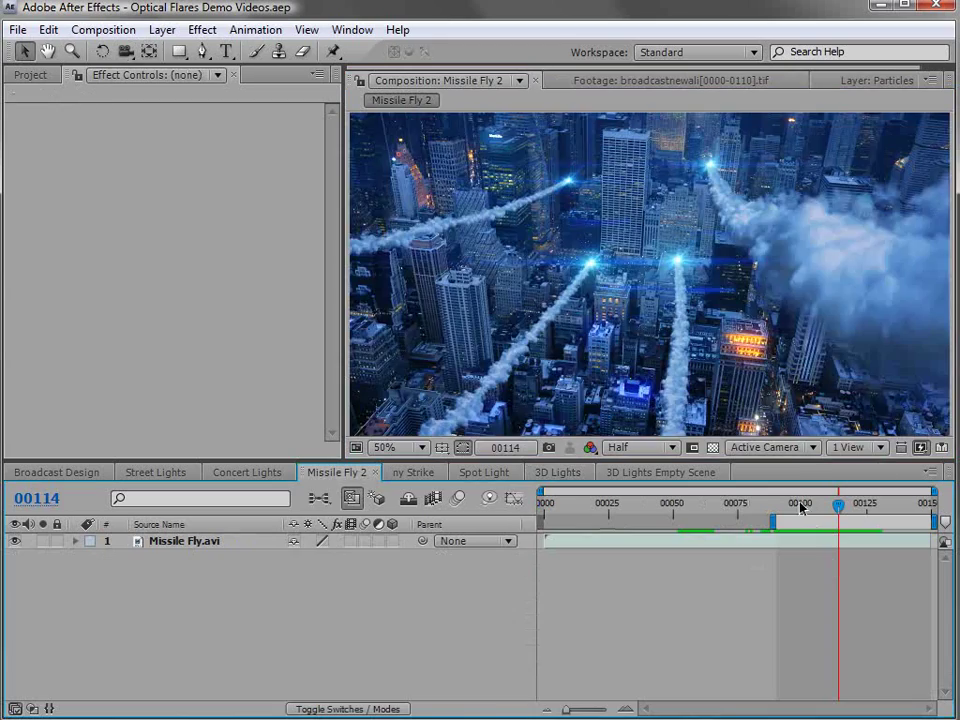
- Scrub through the Missile Fly 2 and ny Strike compositions to examine how the flares follow the missile trails
left_click_drag(800, 508, 825, 519)
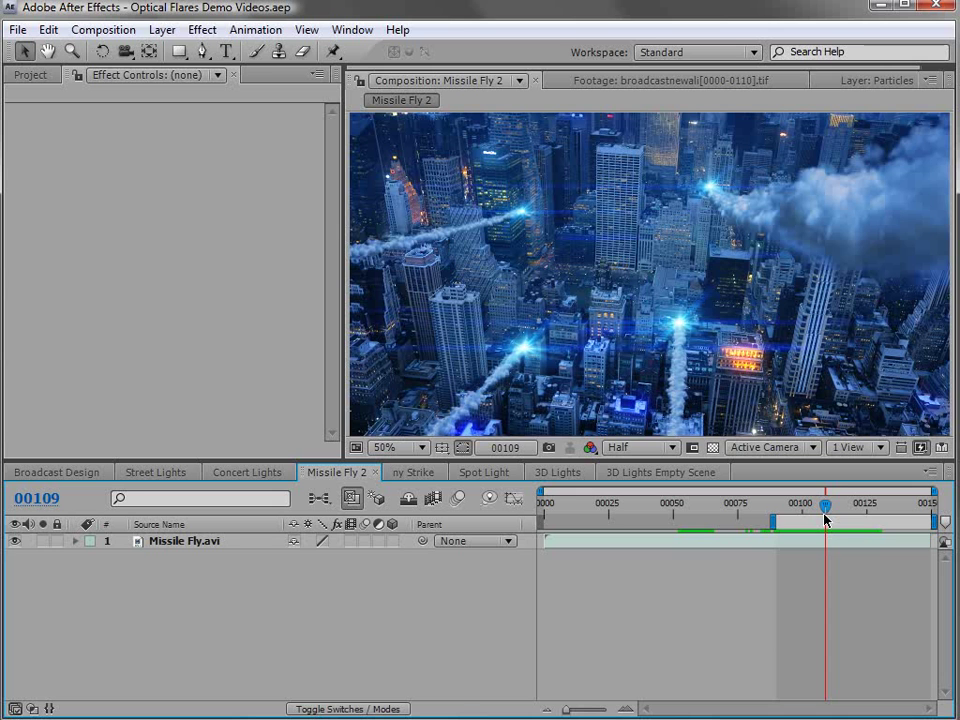
left_click(410, 472)
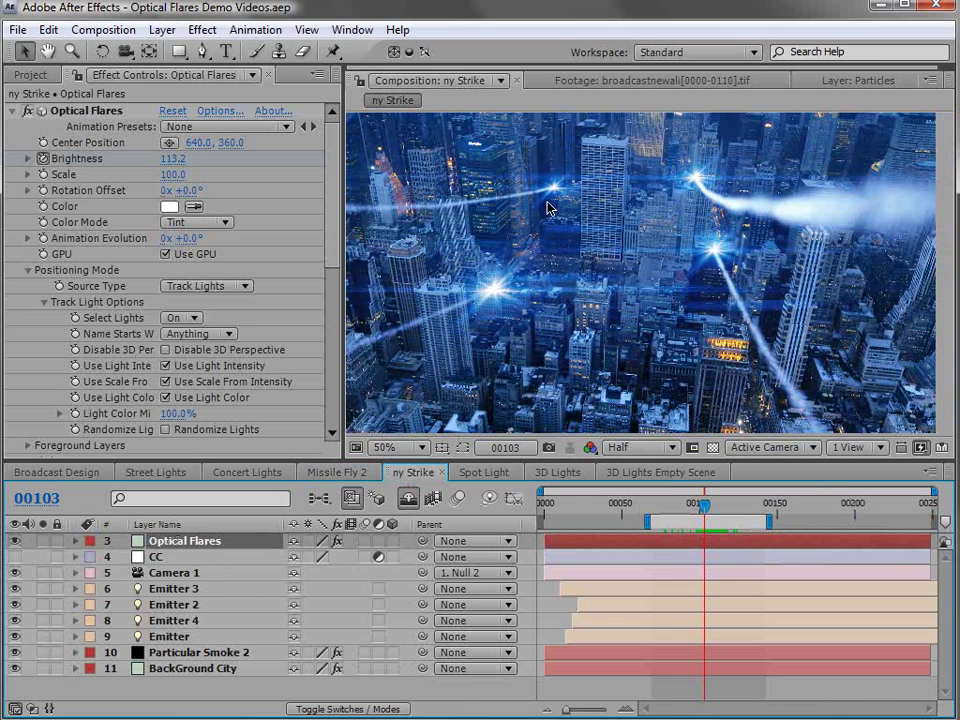
left_click_drag(658, 510, 728, 515)
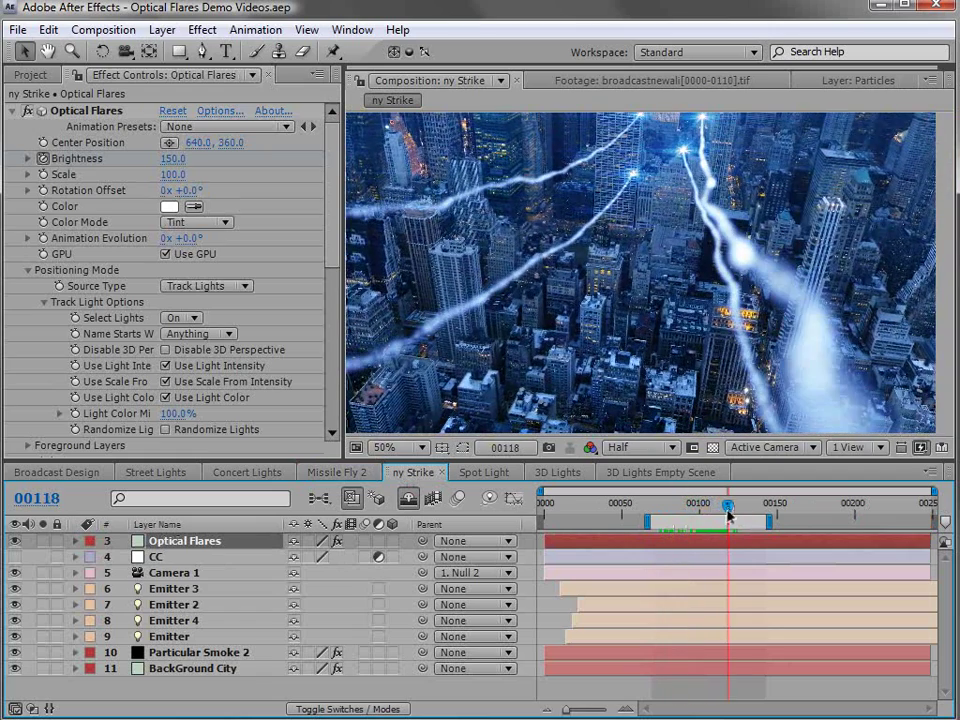
left_click(696, 504)
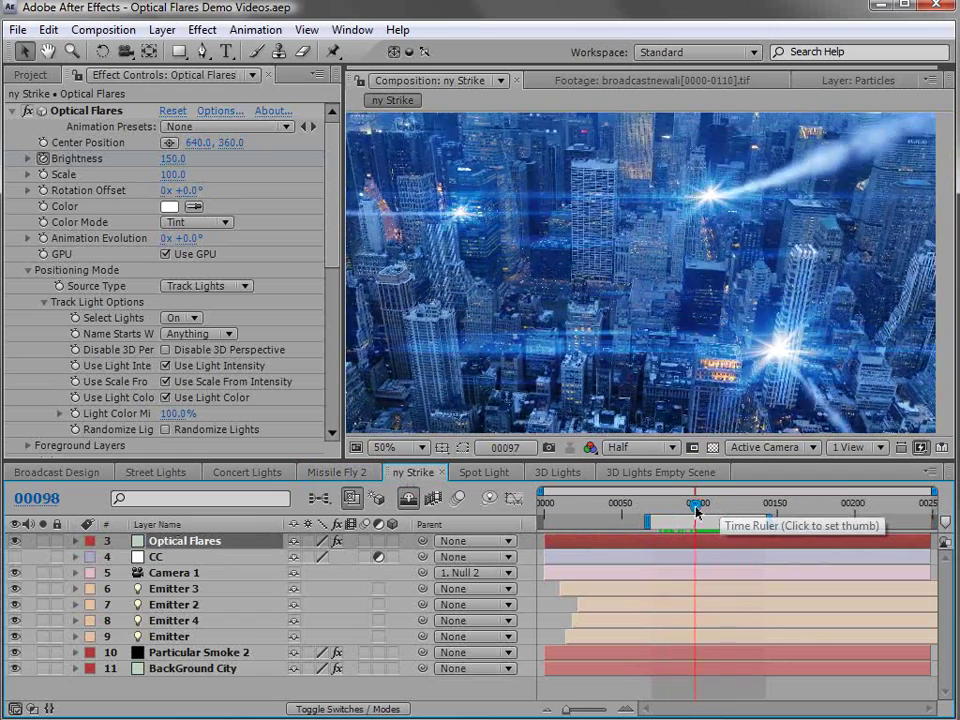
left_click(708, 513)
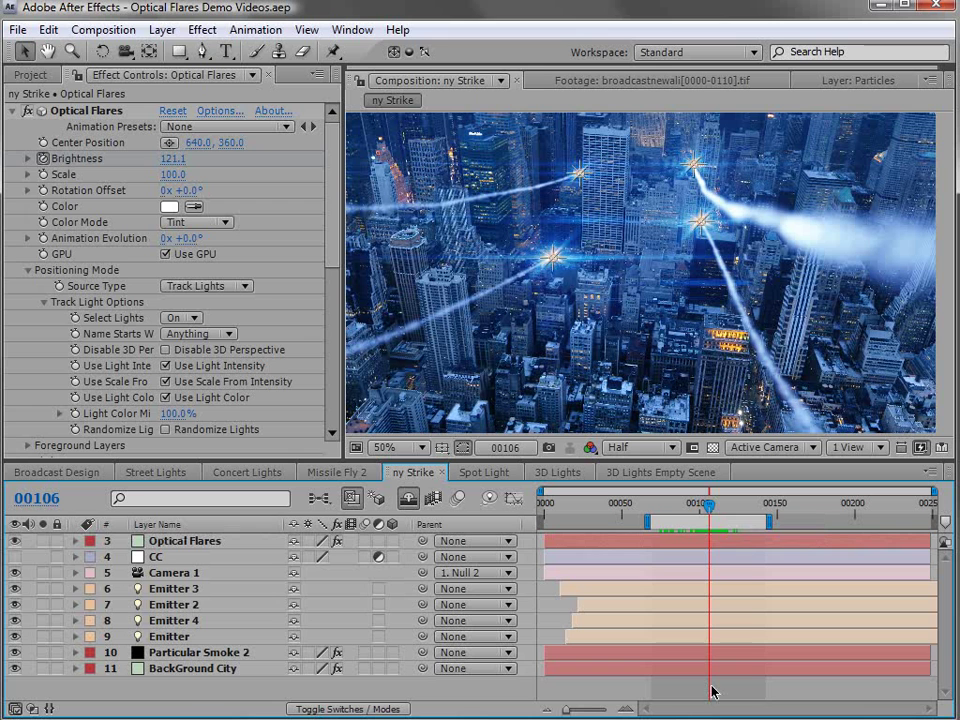
- Change the light color of Emitter 2 in the ny Strike composition to green
left_click(700, 224)
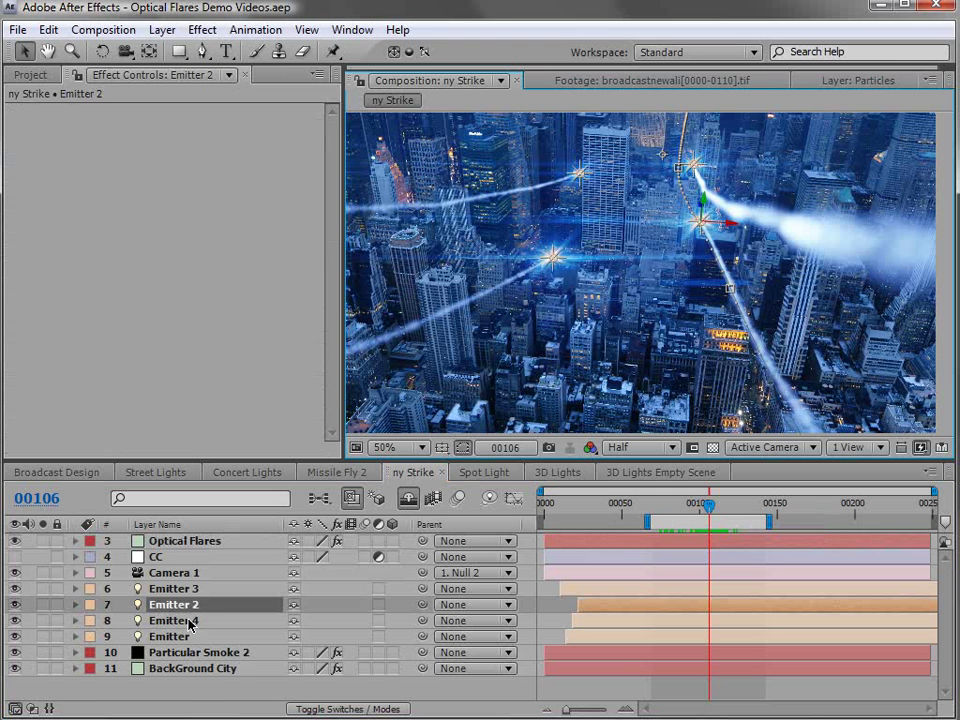
key("a")
key("a")
scroll(188, 625, "down", 2)
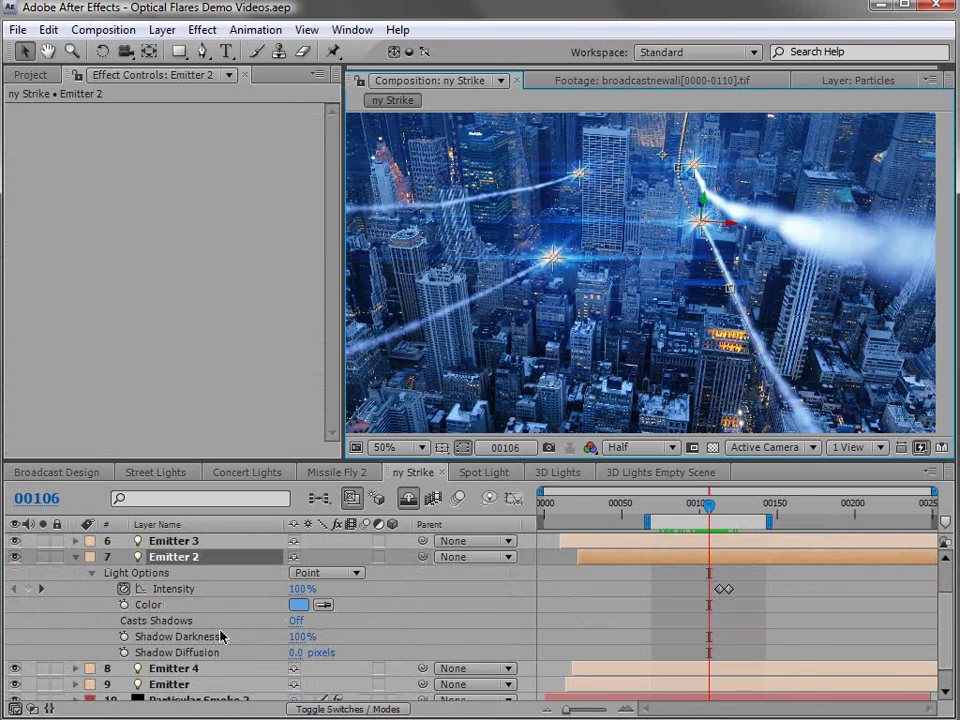
left_click(300, 606)
left_click_drag(586, 553, 597, 598)
left_click(716, 454)
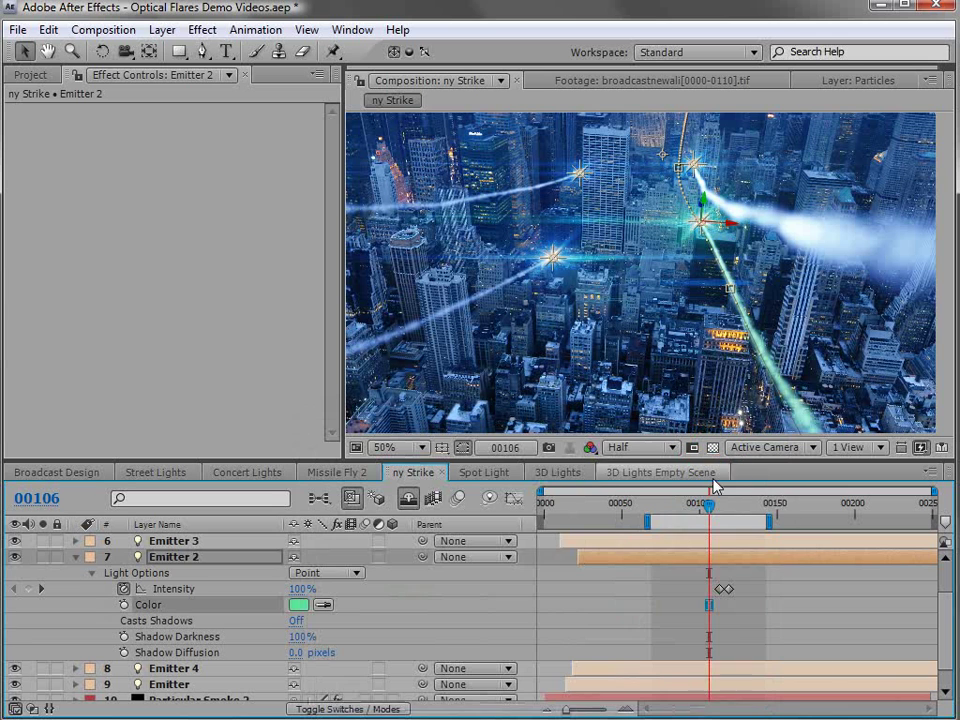
left_click(638, 582)
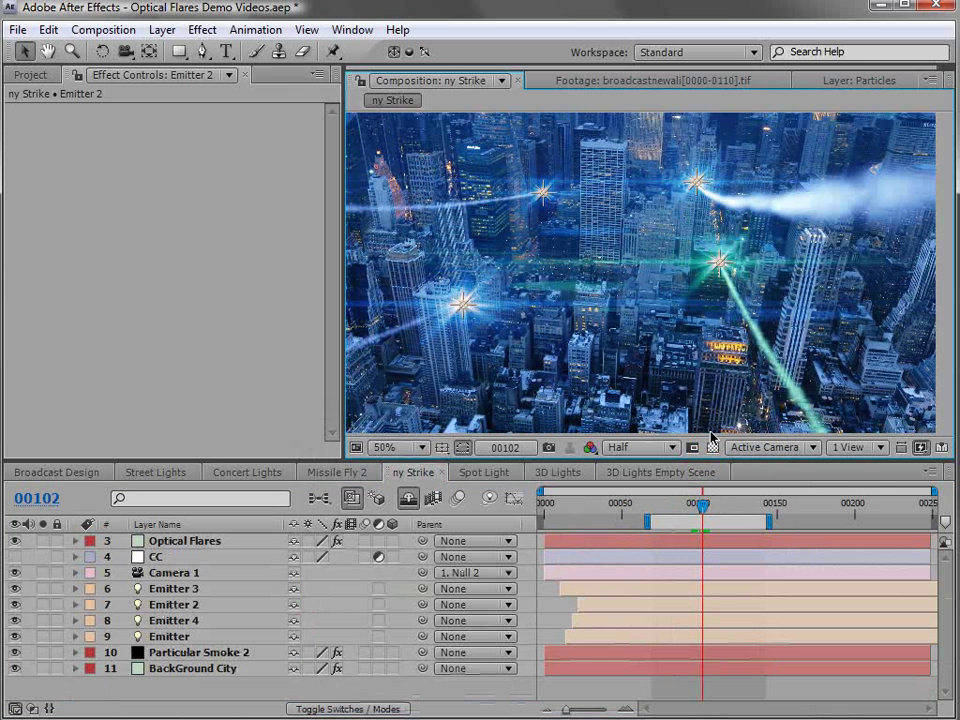
- Check the source type of the ny Strike Optical Flares layer, keeping Track Lights, and lock the effect controls to that layer
left_click(186, 542)
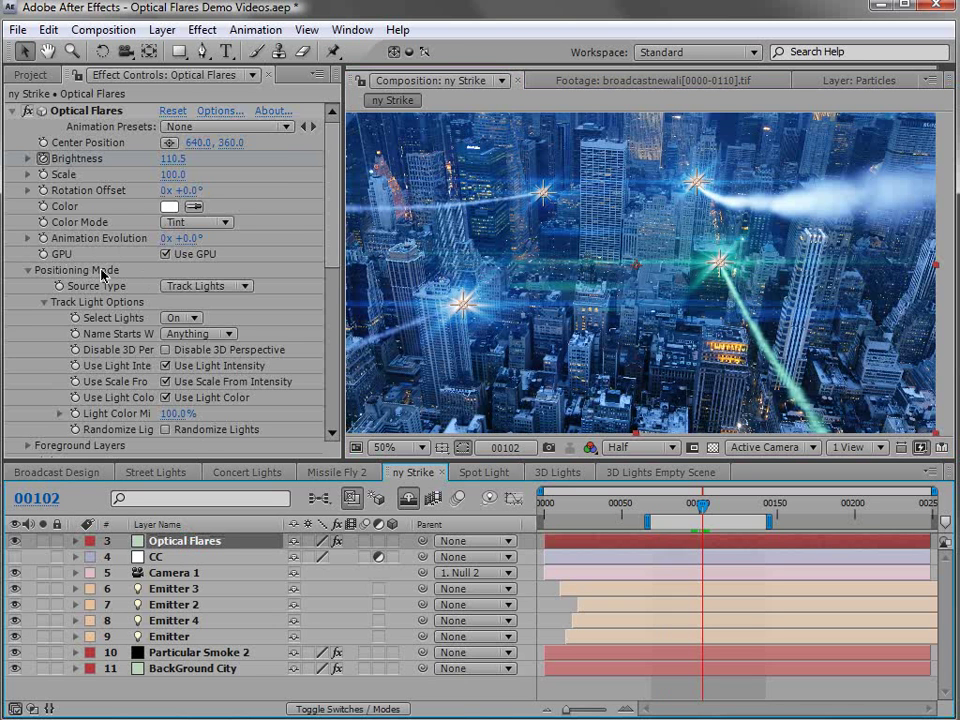
left_click(219, 288)
left_click(238, 287)
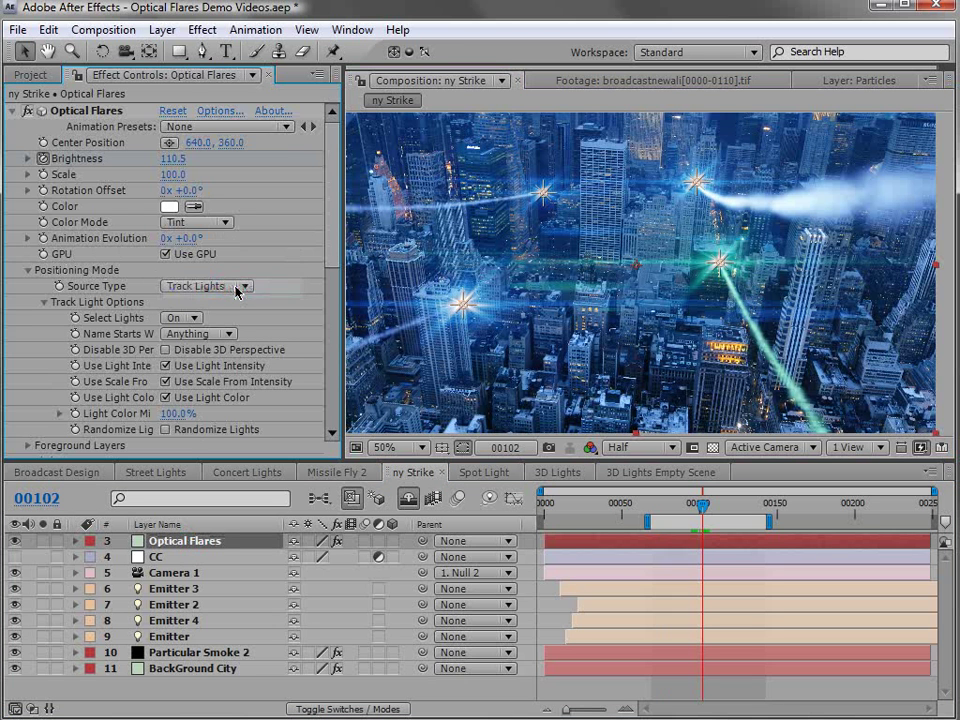
left_click(77, 74)
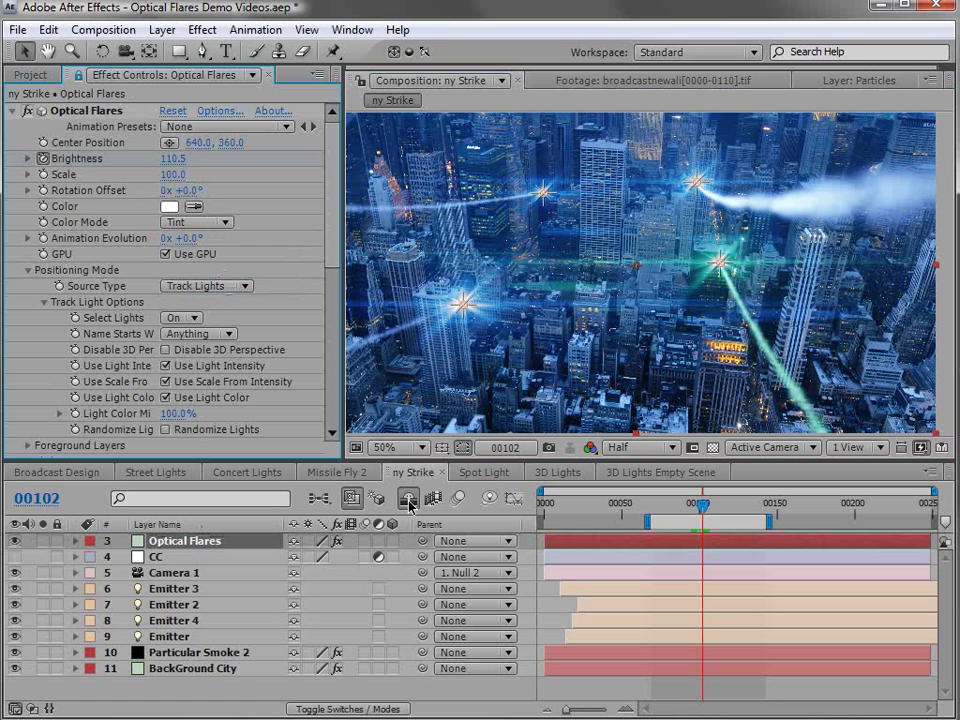
- Remove the intensity keyframes from Emitter 2 and vary its light intensity
left_click(726, 275)
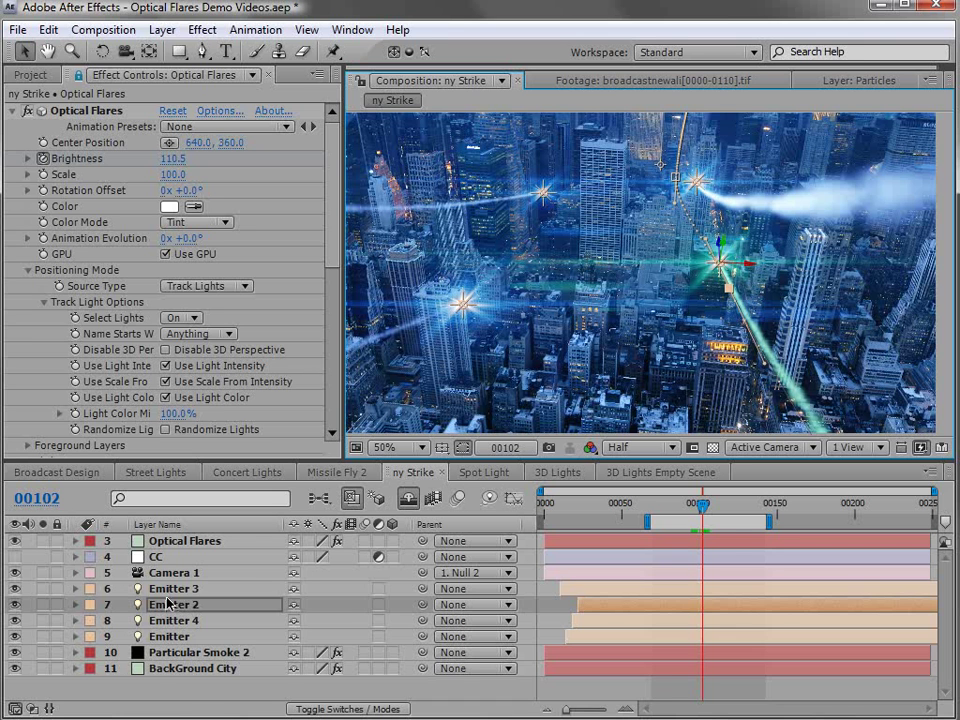
key("t")
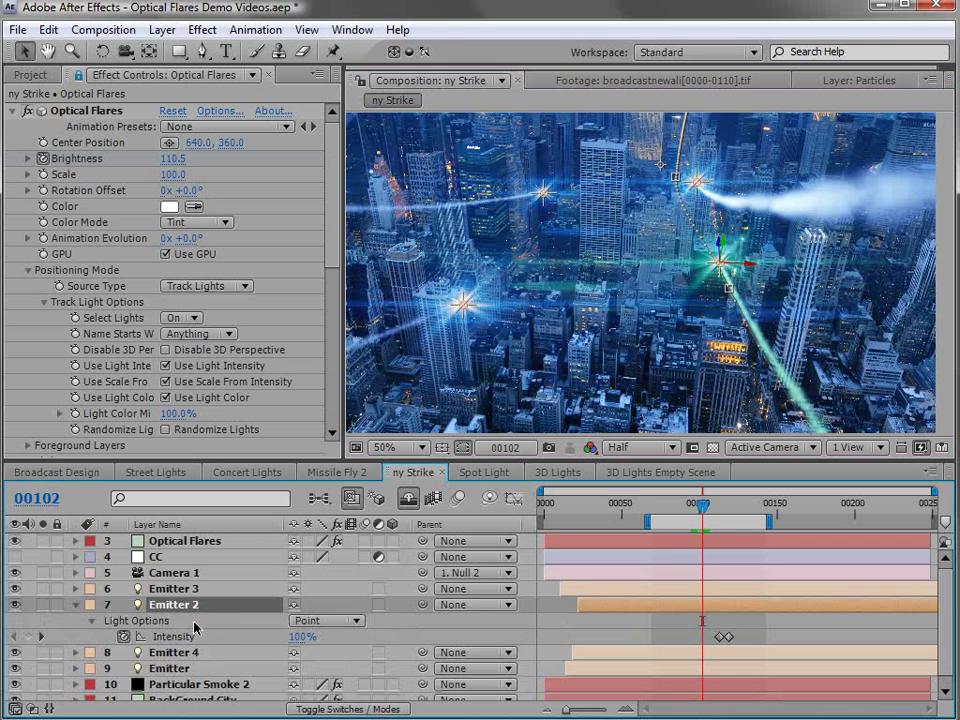
left_click(123, 637)
left_click_drag(289, 640, 345, 614)
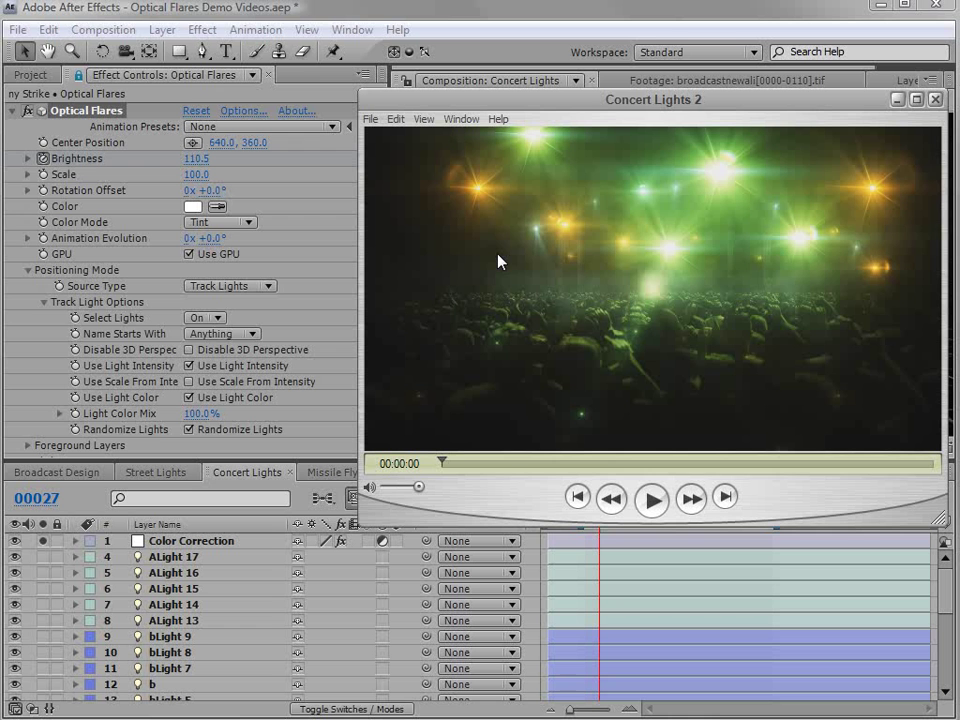
- Scrub the Concert Lights 2 video and examine the flares in the Concert Lights composition from different camera angles and zoom levels
left_click_drag(443, 462, 573, 470)
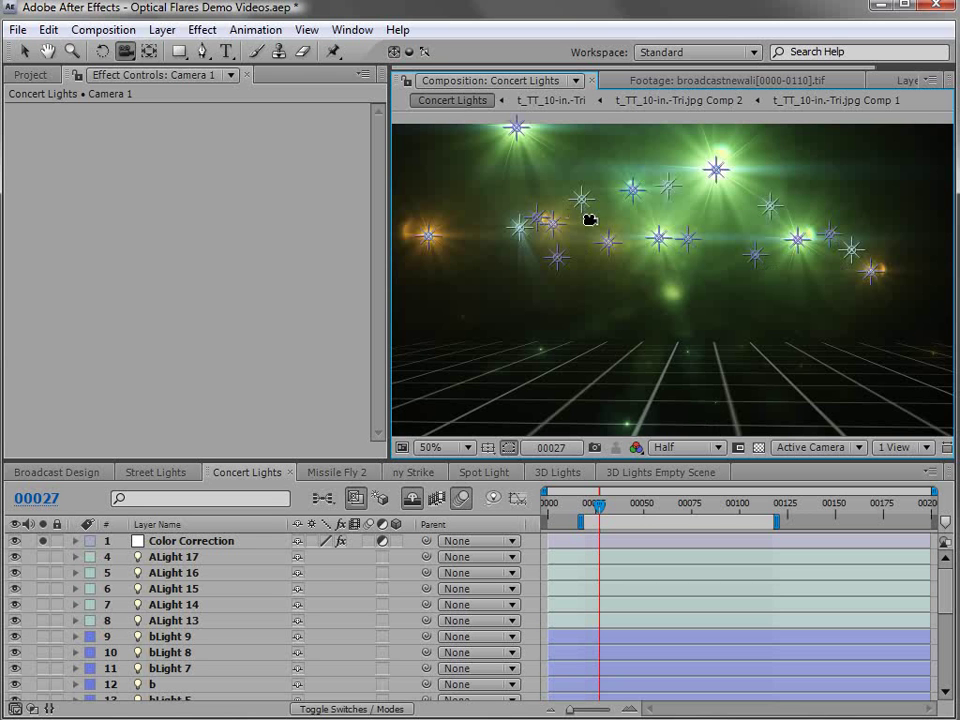
left_click_drag(585, 220, 590, 219)
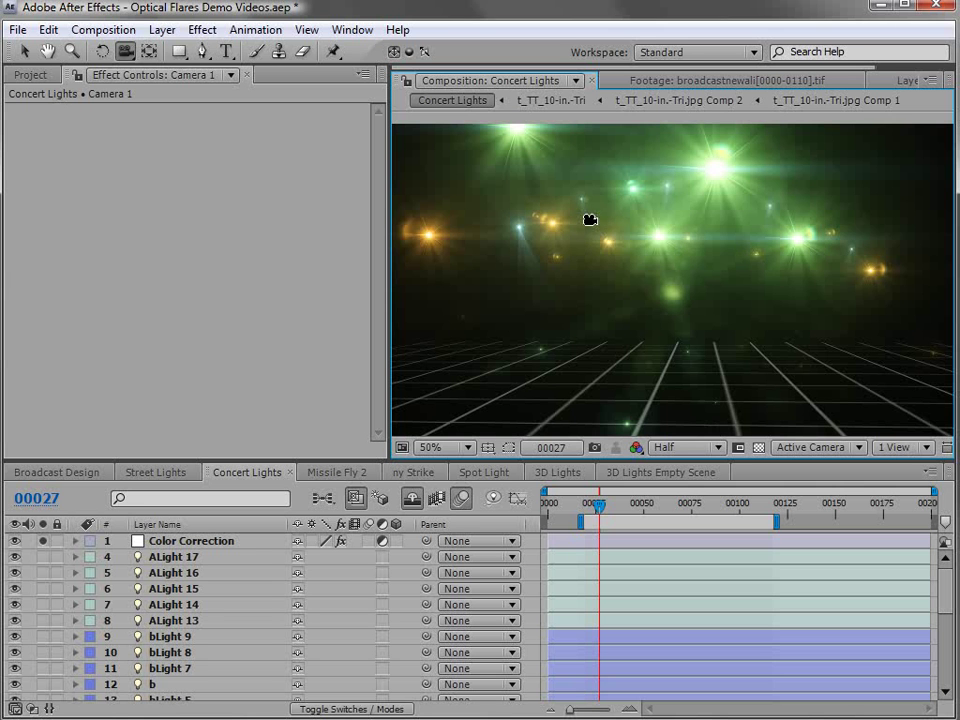
mouse_move(810, 255)
left_mouse_down()
mouse_move(765, 281)
mouse_move(684, 296)
mouse_move(518, 291)
mouse_move(778, 285)
mouse_move(825, 272)
mouse_move(799, 255)
mouse_move(816, 266)
left_mouse_up()
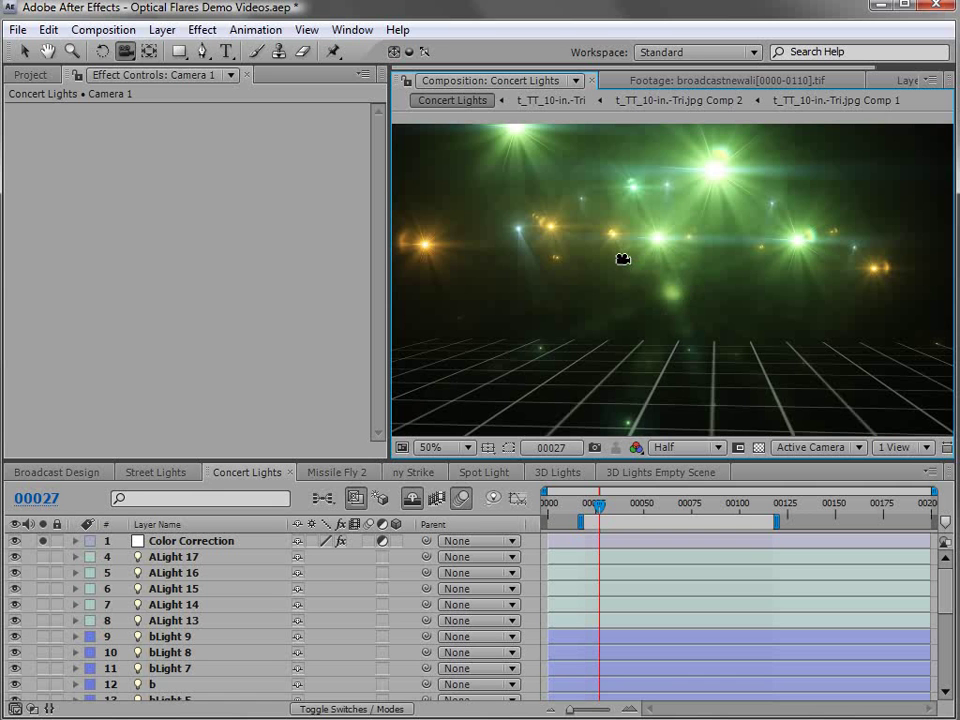
scroll(440, 250, "up", 2)
key("v")
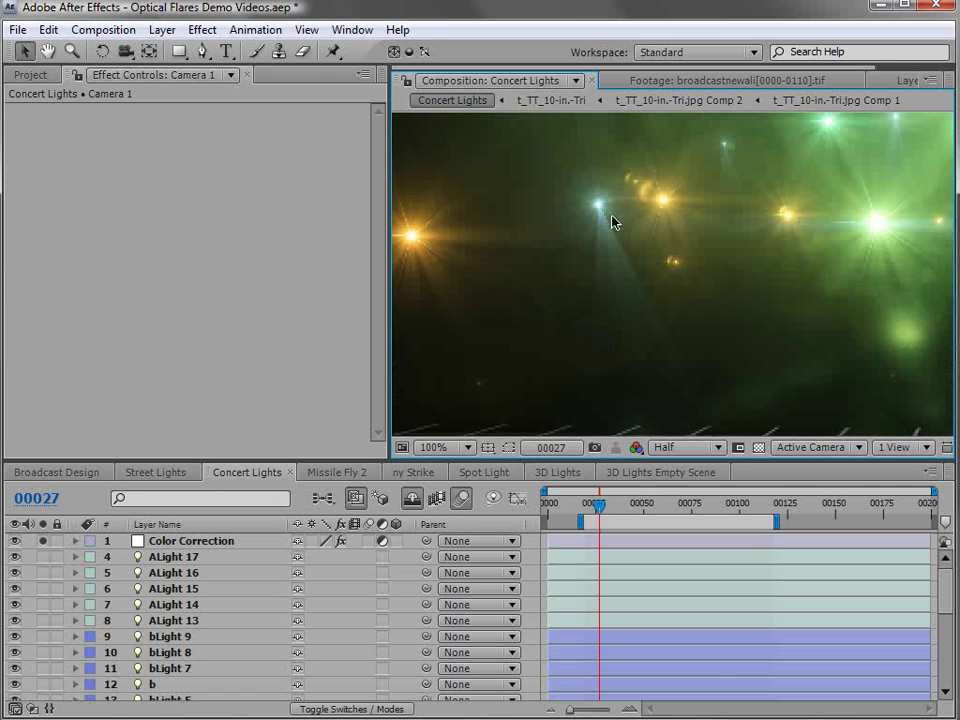
scroll(613, 222, "down", 2)
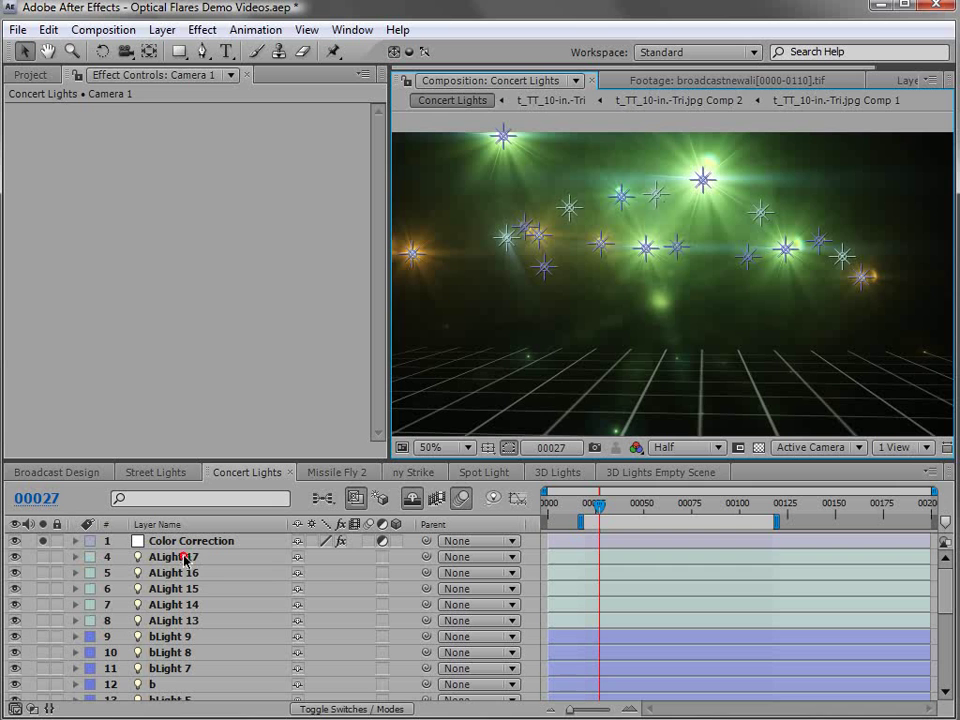
- Go through the ALight and bLight layers in Concert Lights and set the label color of the ALight layers to red
left_click(140, 557)
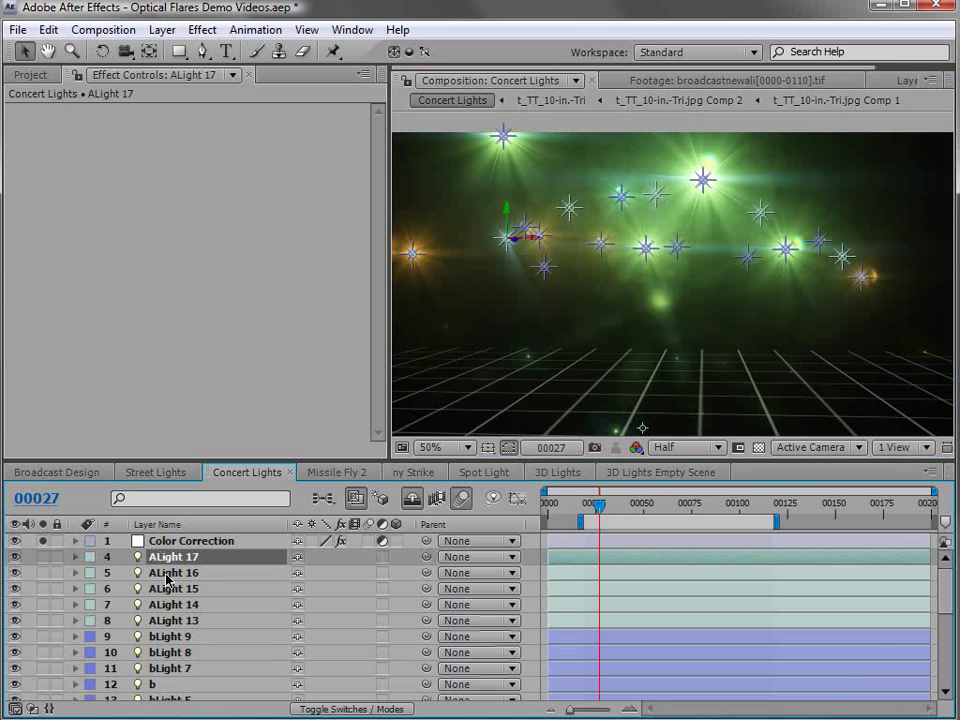
left_click(167, 575)
left_click(168, 637)
left_click(162, 652)
left_click(158, 667)
left_click(229, 602)
- Compare the track light settings of the Optical Flares A and Optical Flares B layers
scroll(229, 602, "down", 5)
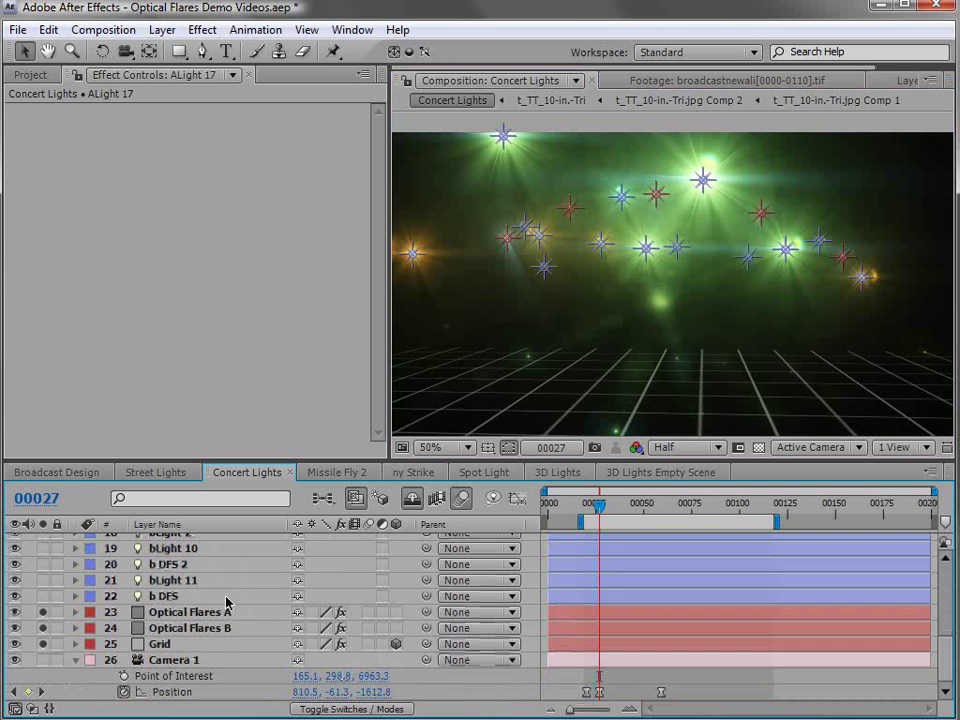
left_click(224, 612)
left_click(155, 627)
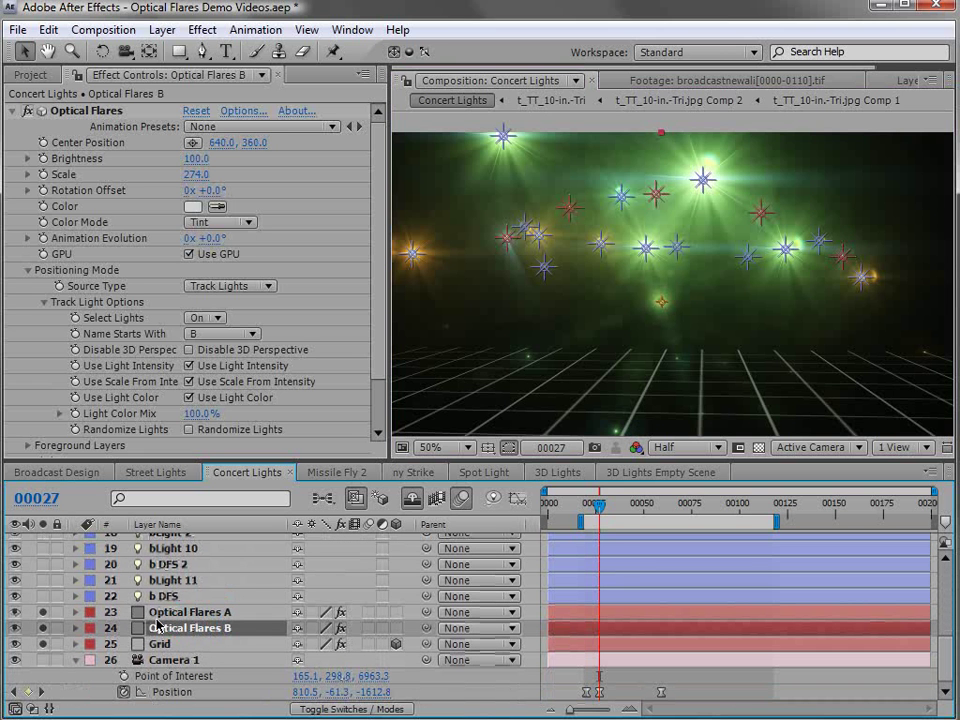
left_click(166, 613)
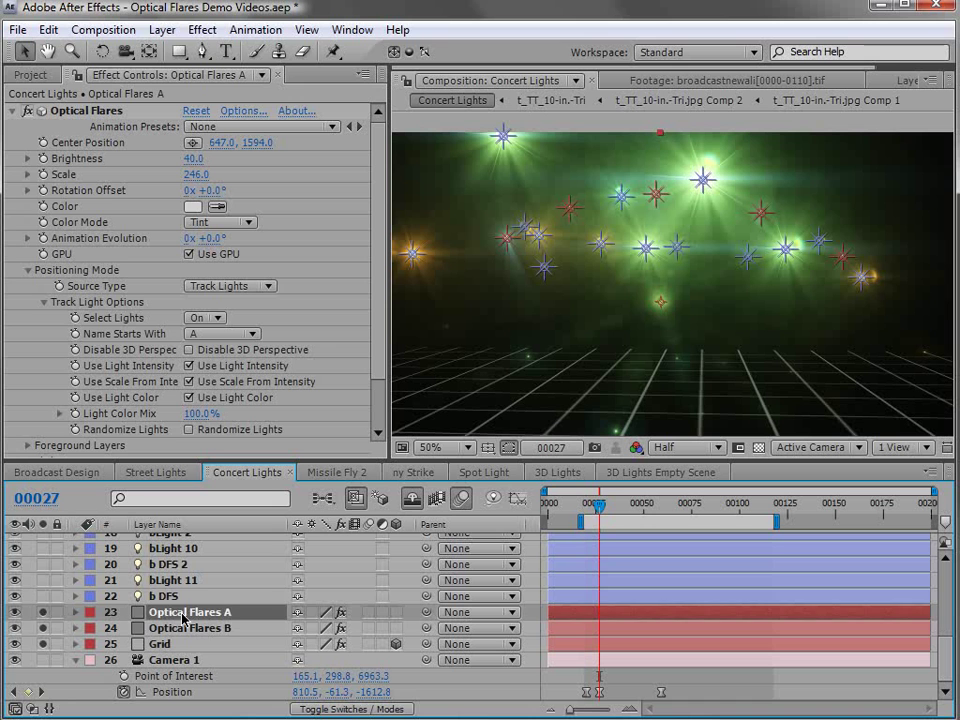
left_click(236, 627)
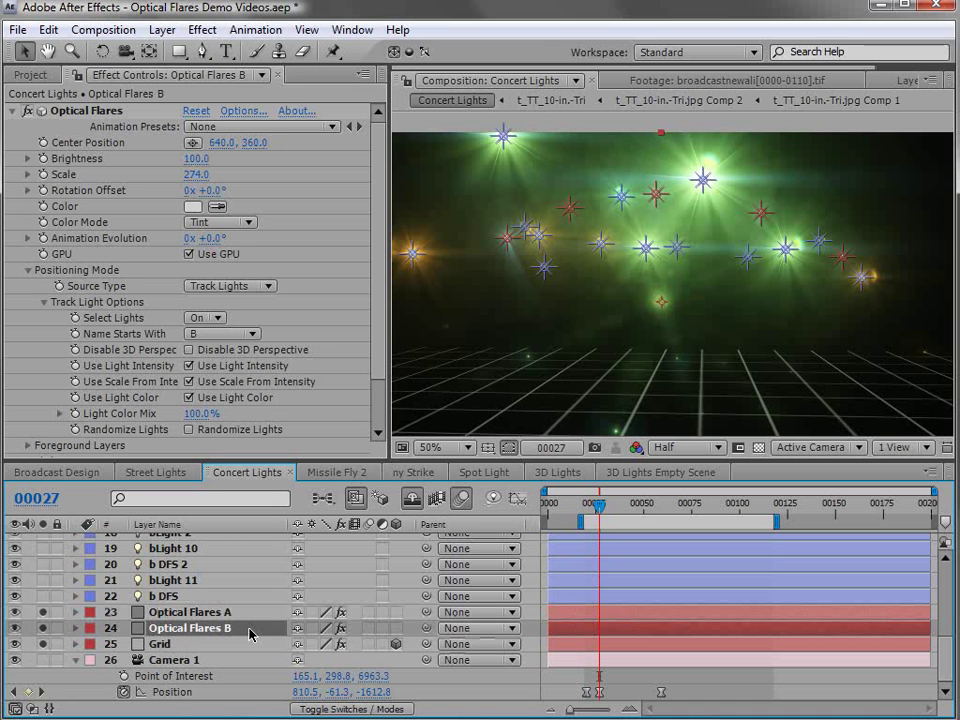
- Take Optical Flares B out of solo and set Optical Flares A to brightness 100 and scale 422
left_click(198, 612)
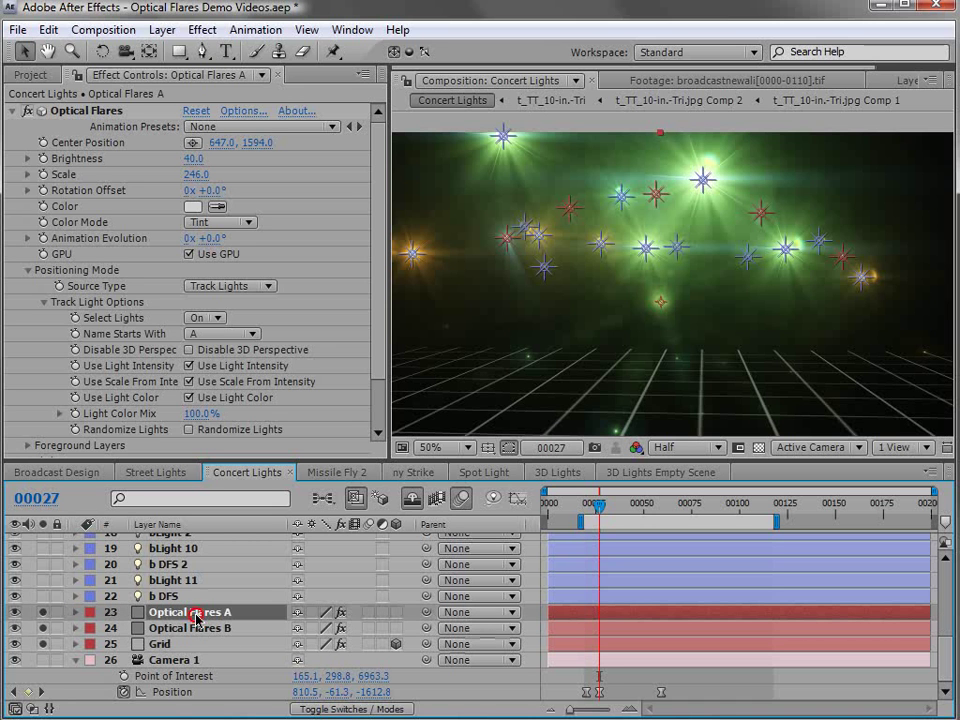
left_click(43, 628)
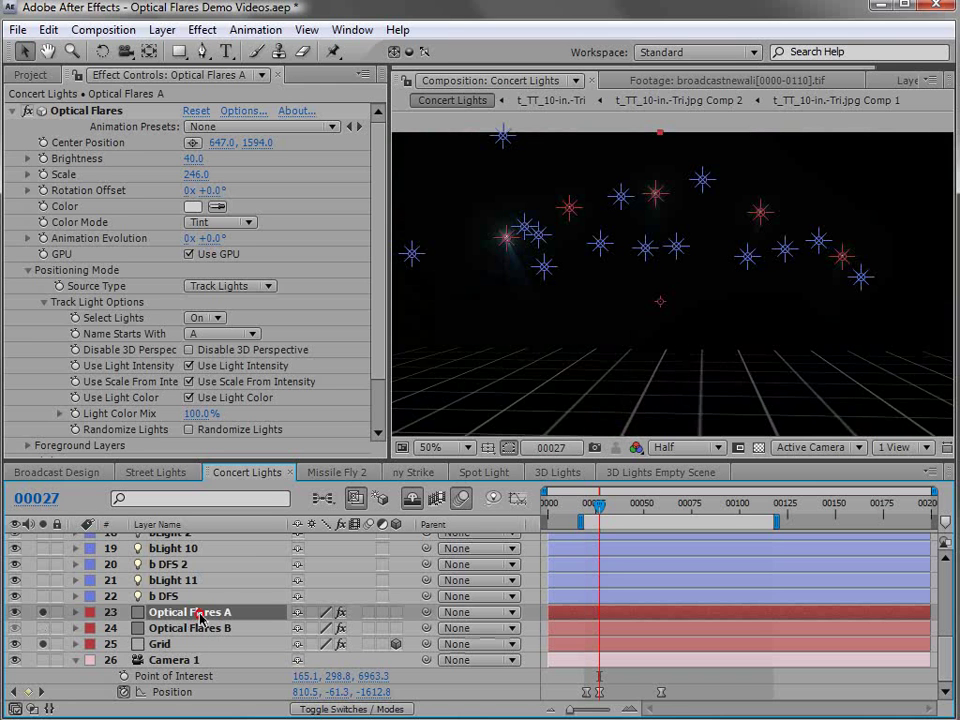
left_click_drag(178, 174, 193, 158)
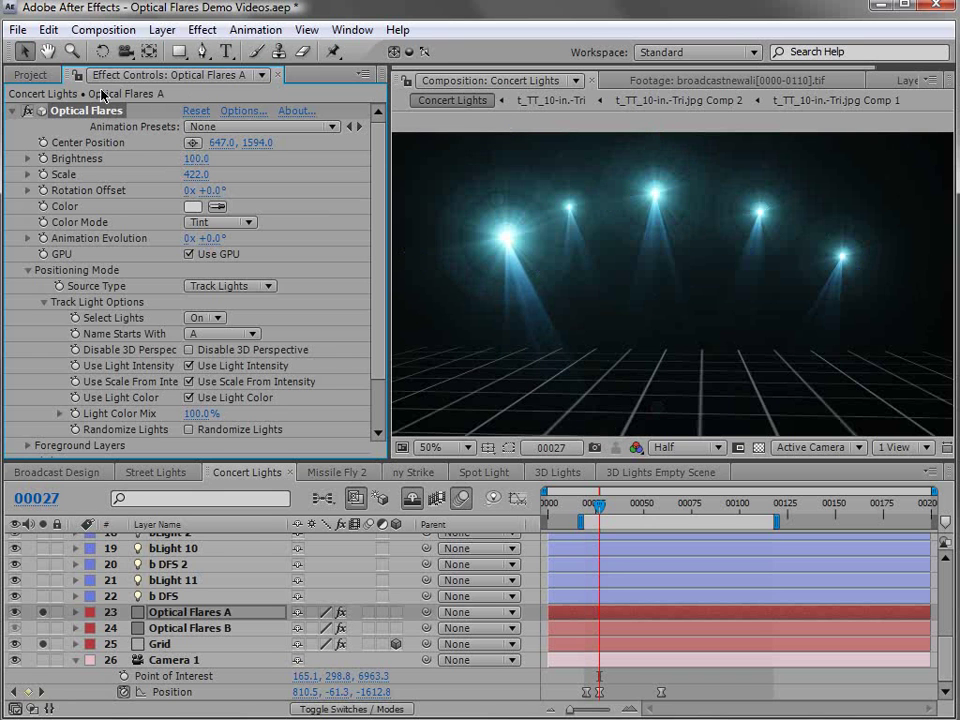
- Review the source type and Name Starts With options of Optical Flares A, keeping Track Lights and A
left_click(230, 286)
left_click(256, 286)
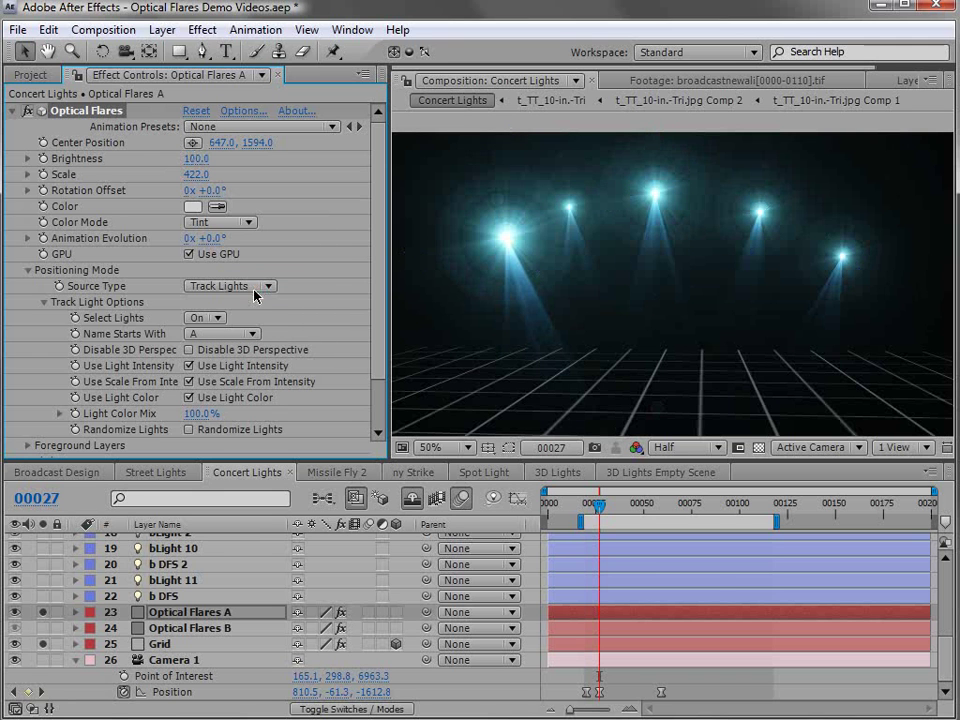
left_click(208, 334)
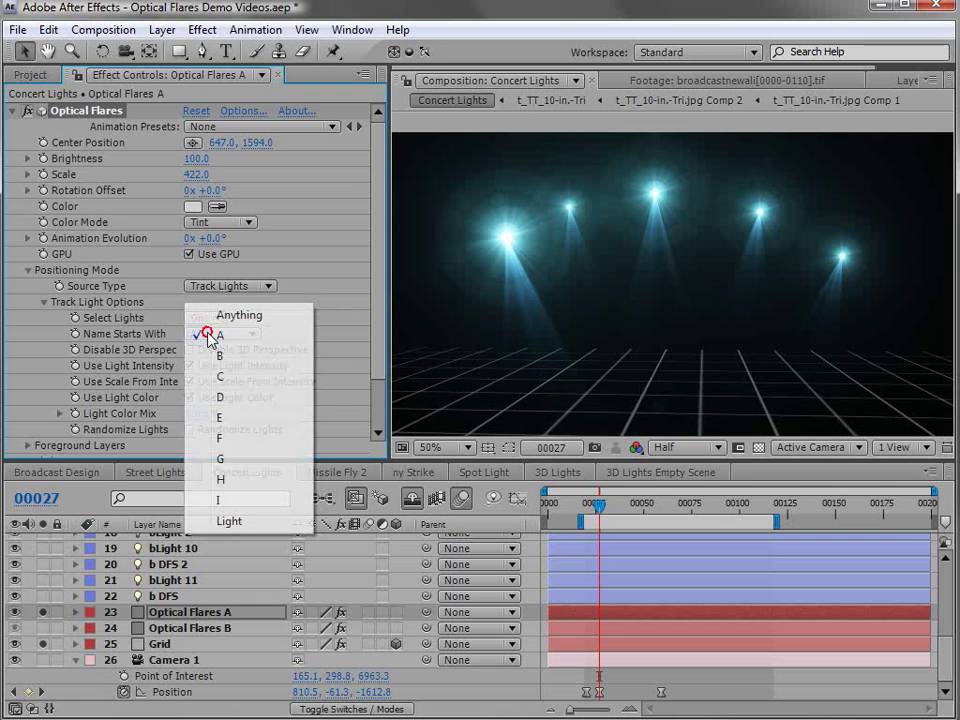
left_click(246, 340)
left_click(246, 337)
left_click(231, 332)
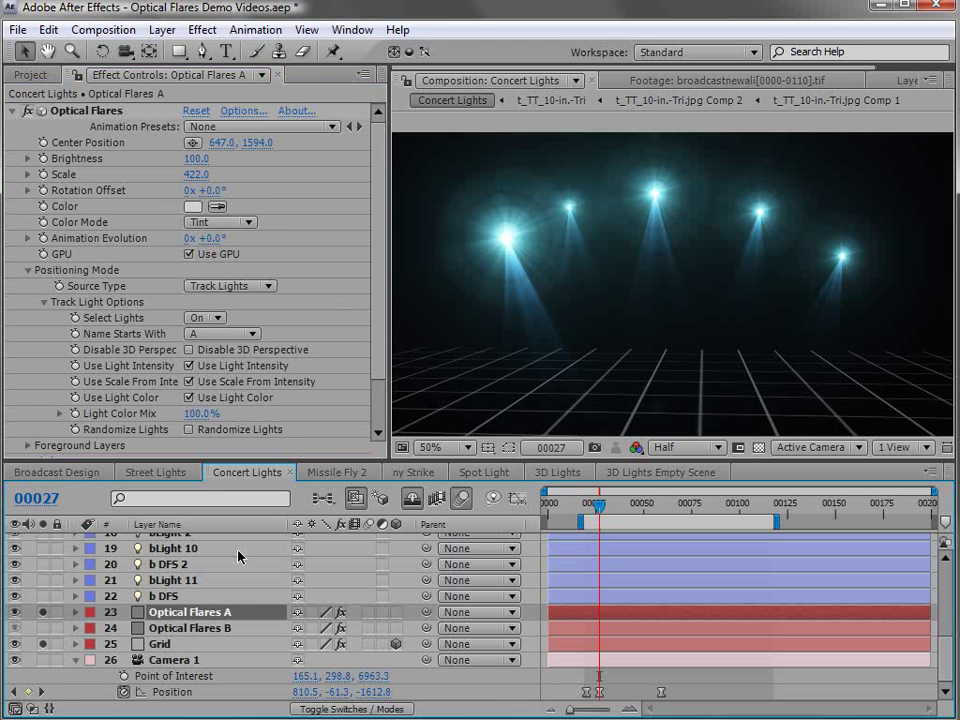
- Solo Optical Flares B instead of Optical Flares A and review its Name Starts With options, keeping B
left_click(214, 628)
left_click(42, 628)
left_click(42, 612)
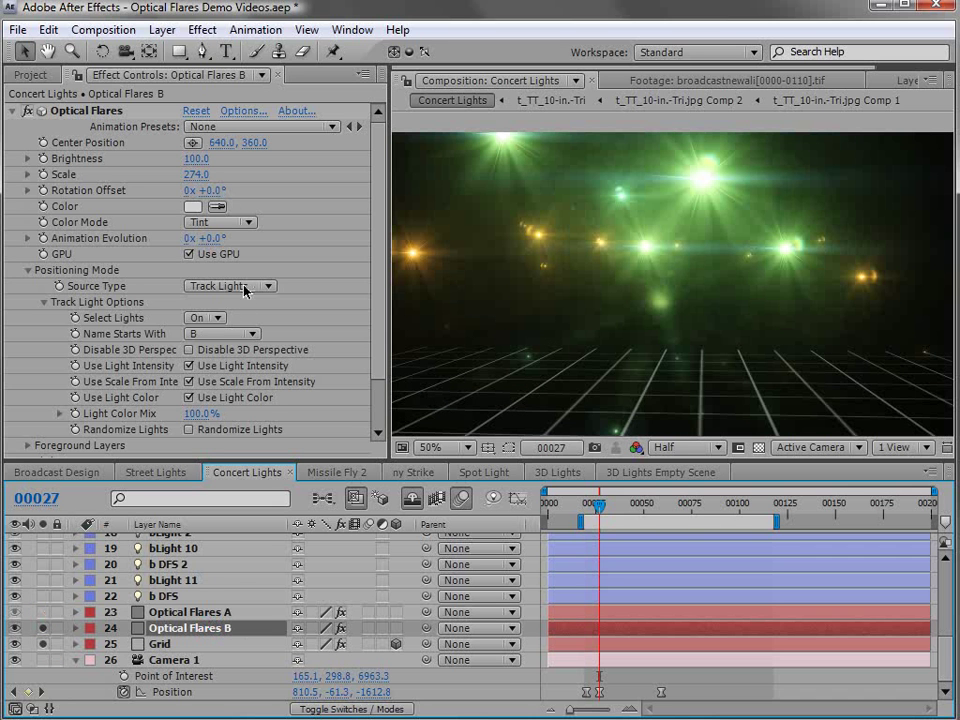
left_click(220, 334)
left_click(222, 336)
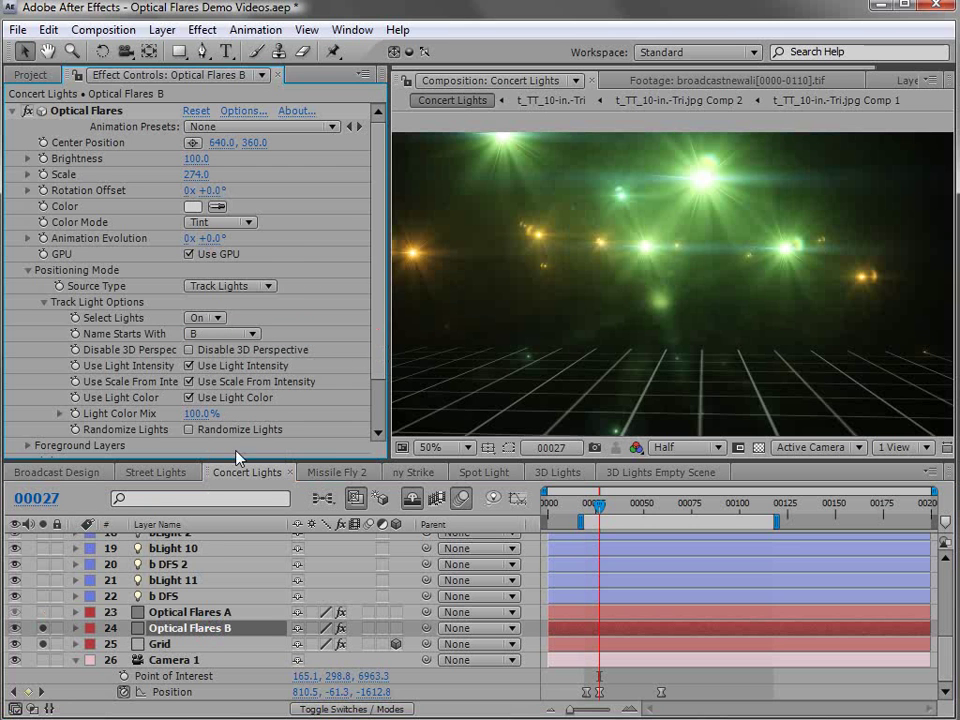
- Add a Streak lens object to the flare of Optical Flares B and apply the new flare design
left_click(243, 110)
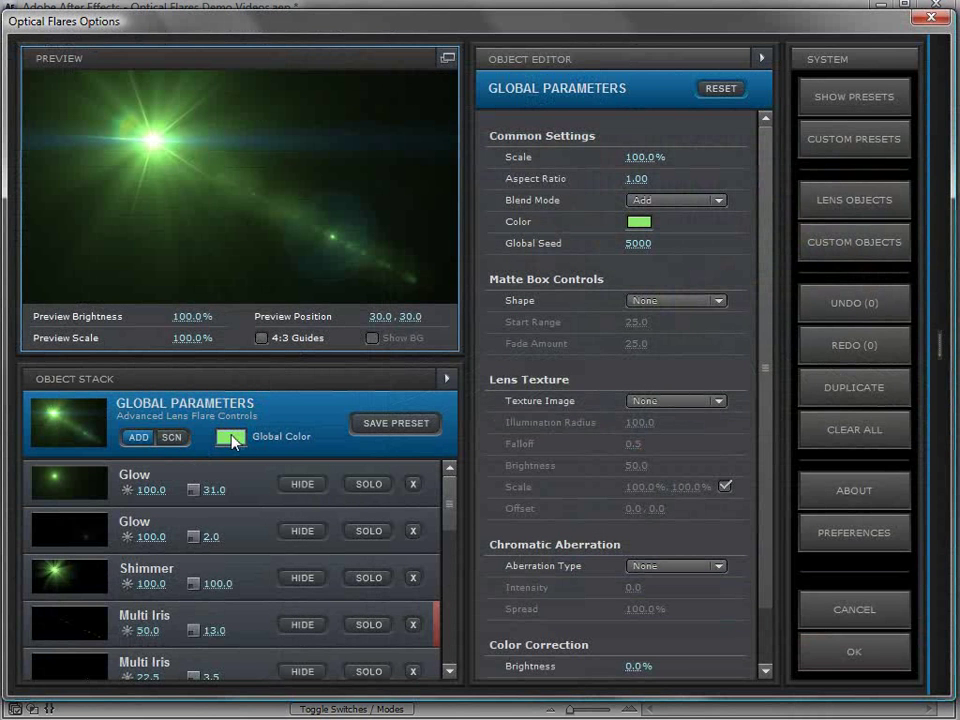
left_click(854, 200)
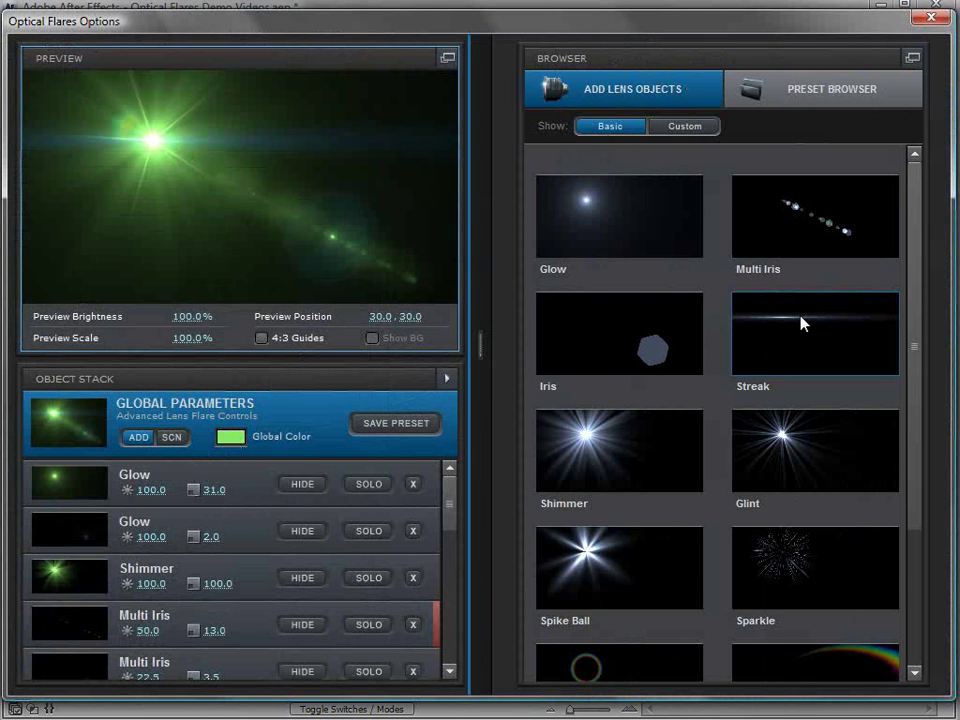
left_click(762, 316)
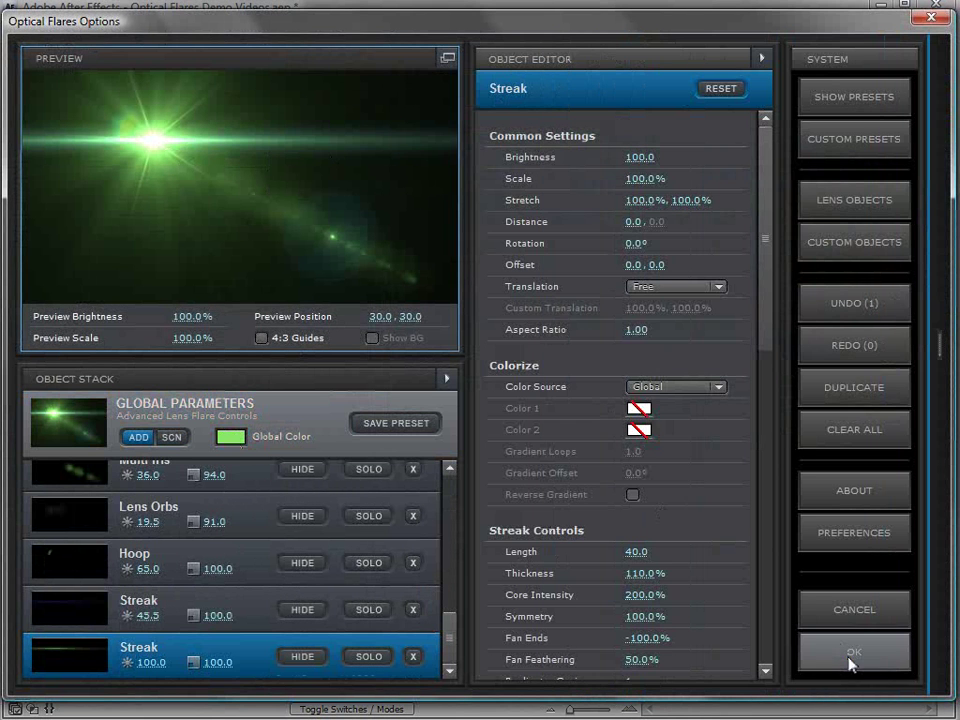
left_click(852, 655)
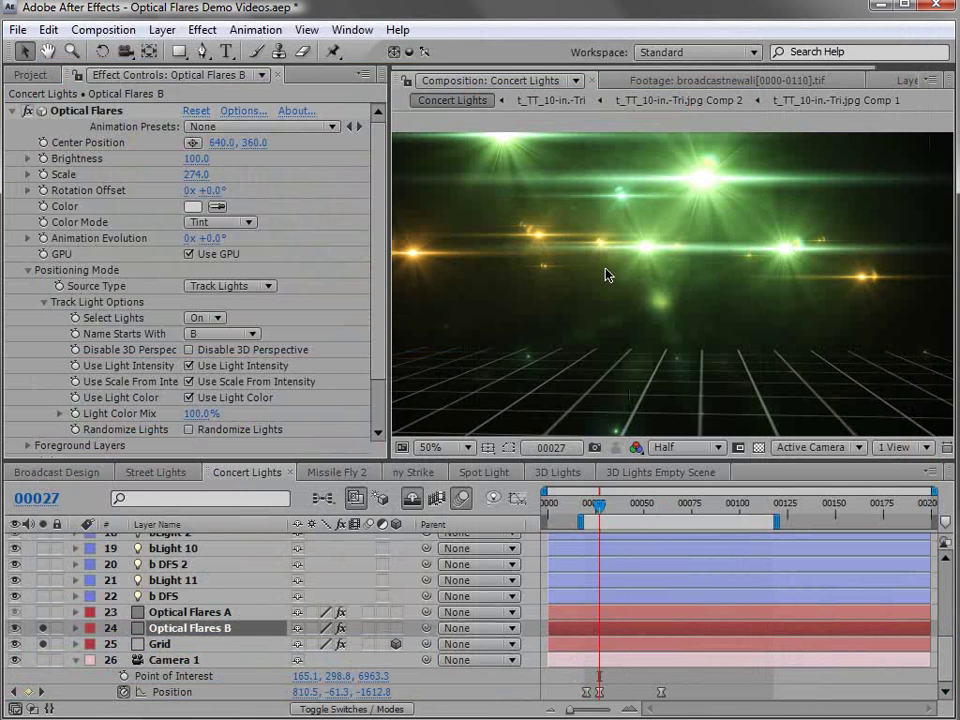
- Solo the Optical Flares A layer in place of Optical Flares B
left_click(189, 611)
left_click(42, 612)
left_click(42, 628)
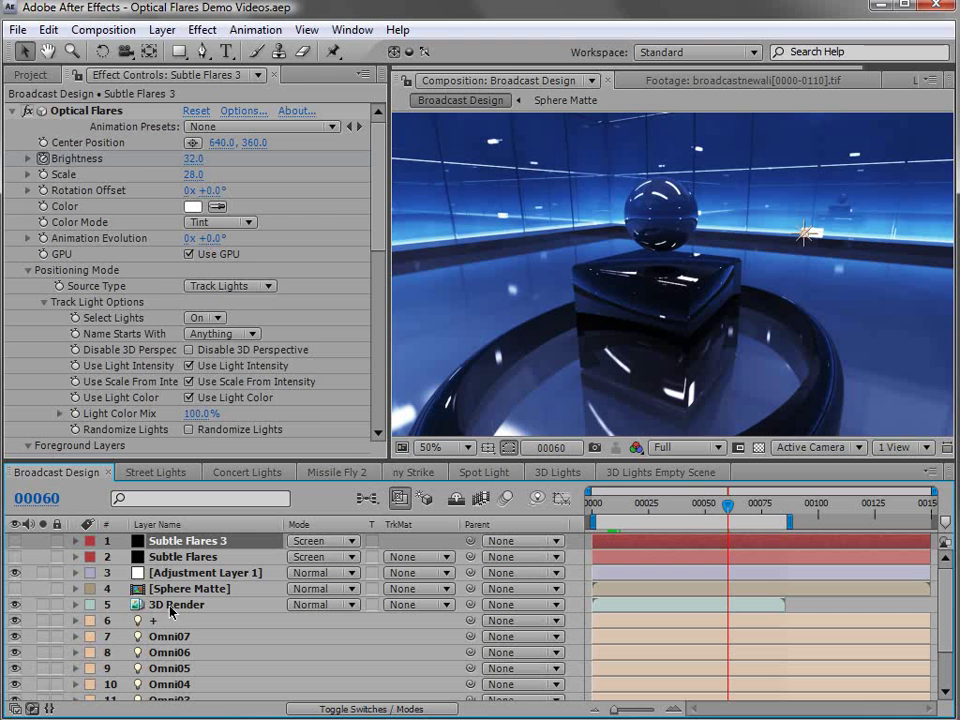
- Scrub through the Broadcast Design composition and select Omni06 to examine how the lights line up with the 3D render
left_click(120, 605)
left_click(43, 605)
left_click_drag(712, 507, 629, 508)
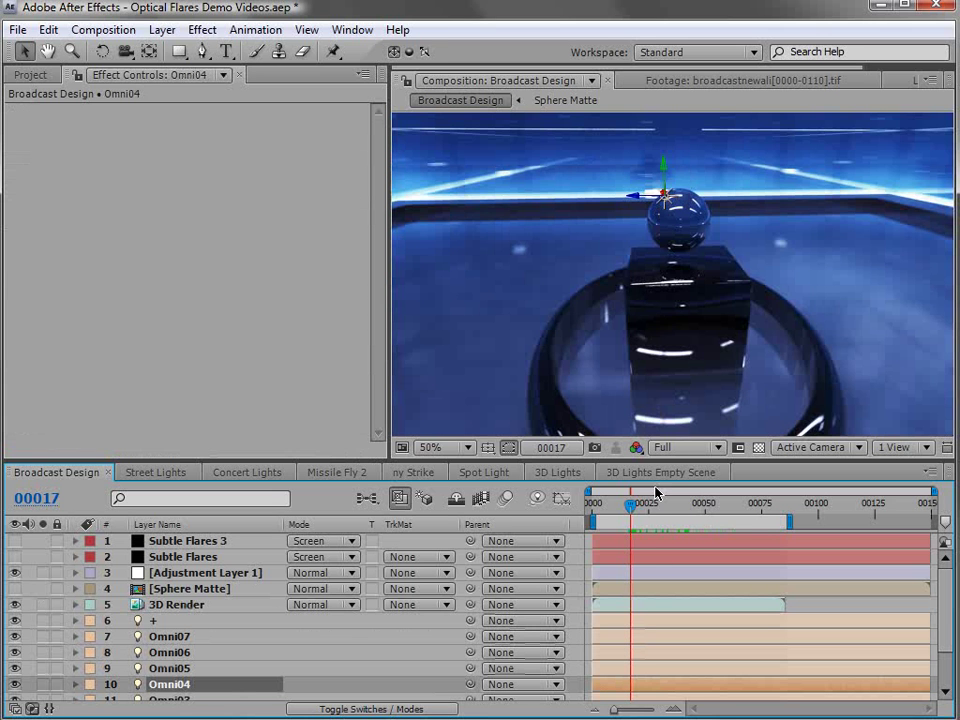
left_click(641, 505)
left_click_drag(641, 507, 655, 507)
left_click(789, 205)
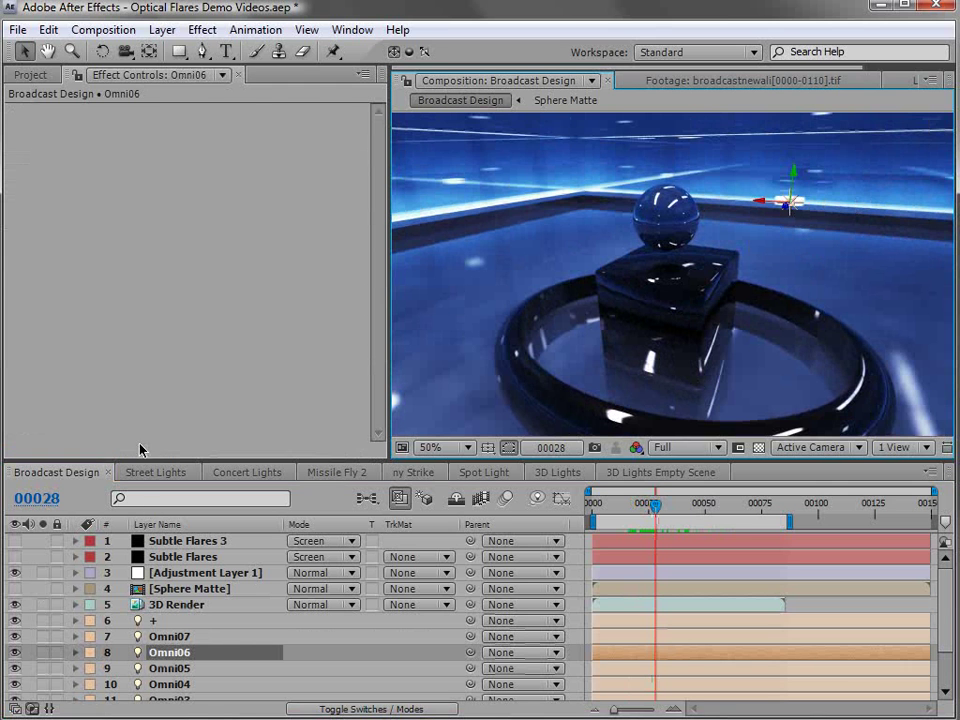
- Make the Subtle Flares 3 layer visible and scrub the timeline to examine its flares on the tracked lights
left_click(180, 540)
left_click(15, 540)
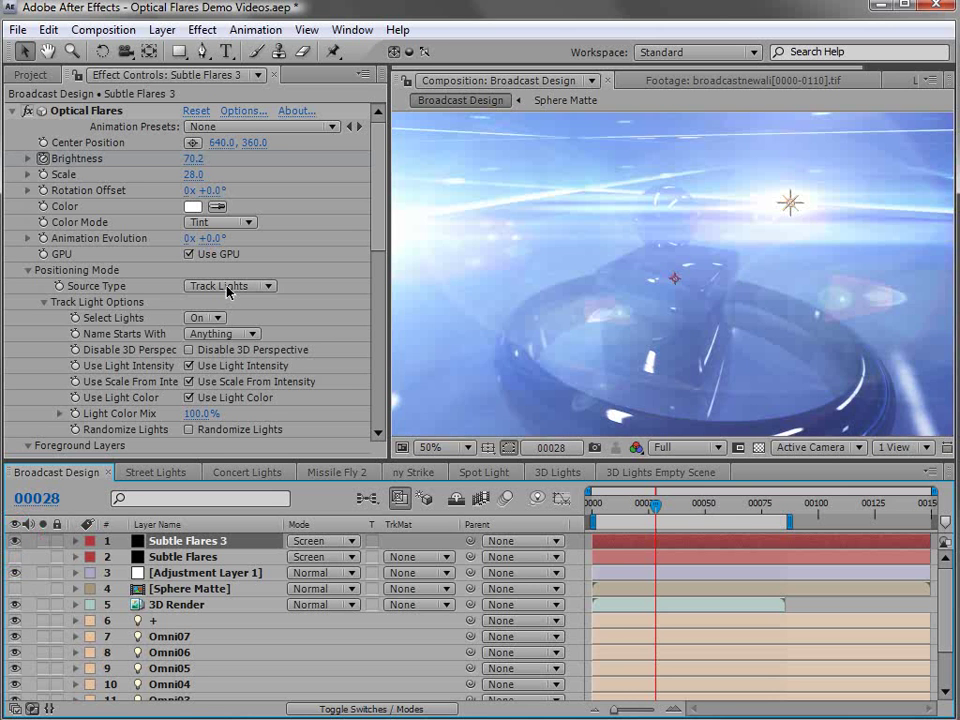
left_click_drag(655, 505, 729, 501)
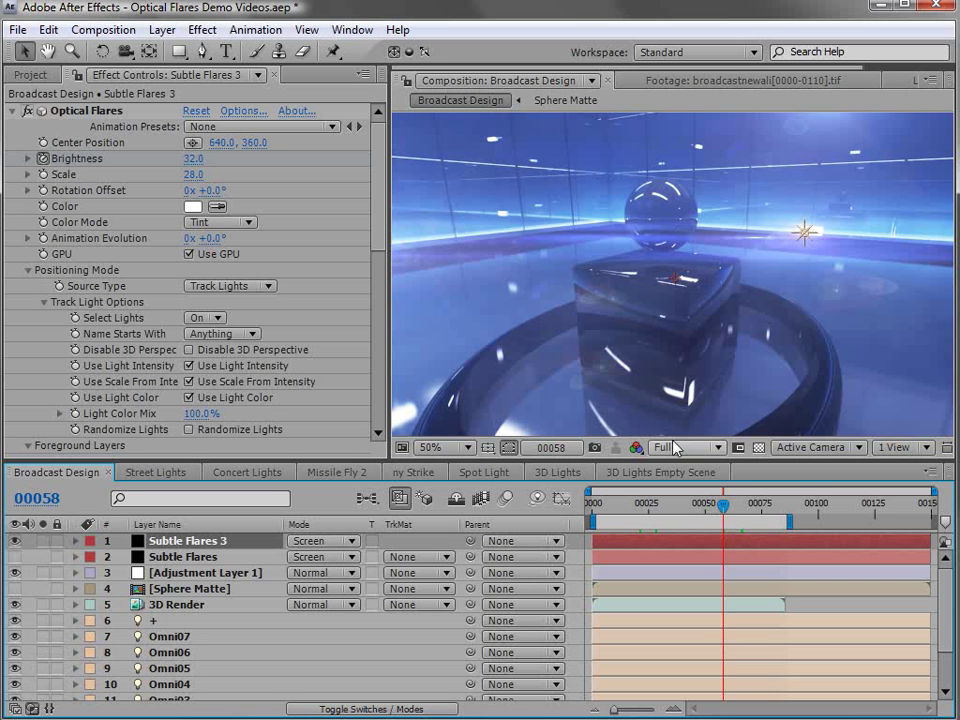
left_click_drag(723, 506, 651, 508)
- Solo the Sphere Matte layer to inspect the matte, and take it out of solo again
left_click(189, 588)
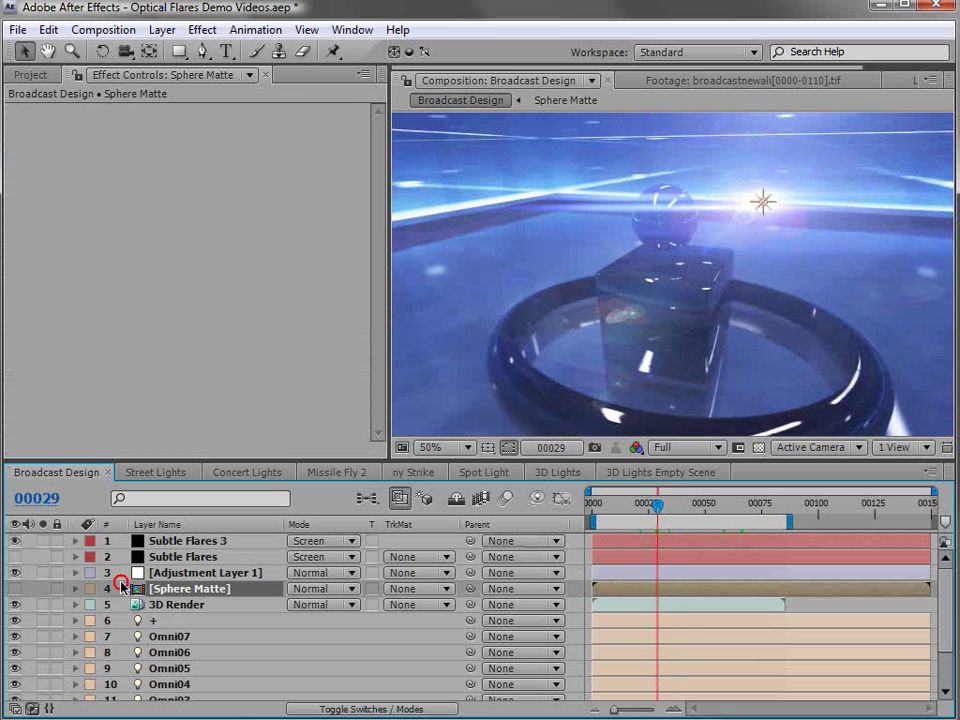
left_click(38, 590)
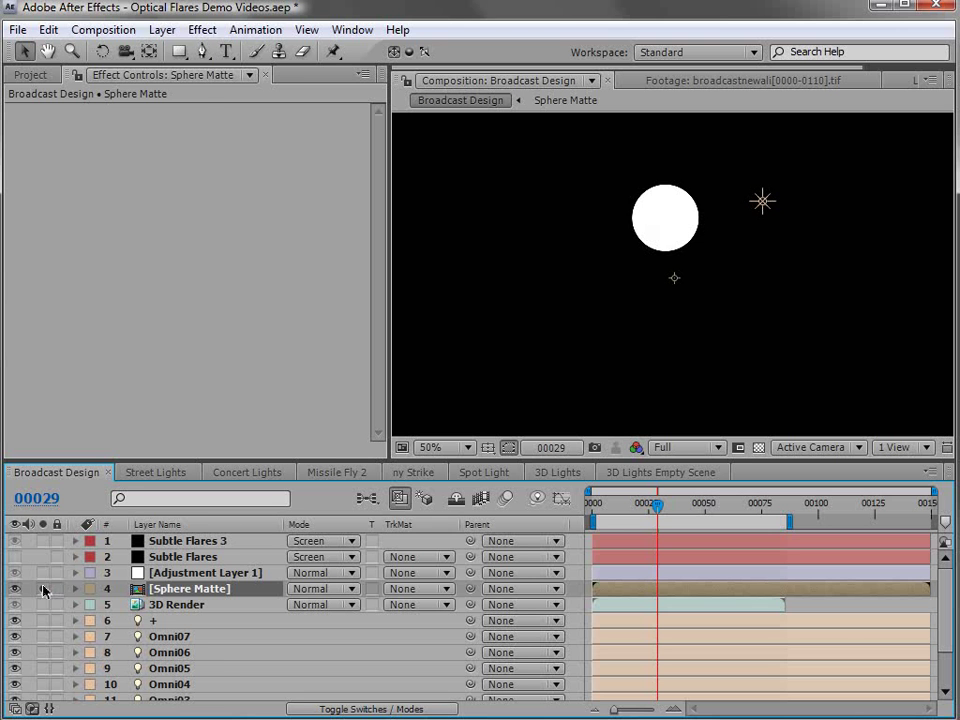
left_click(43, 590)
- Hide Subtle Flares 3, show the Subtle Flares layer in its place, and scrub the timeline to examine its flares
left_click(177, 604)
left_click_drag(660, 508, 697, 506)
left_click(15, 540)
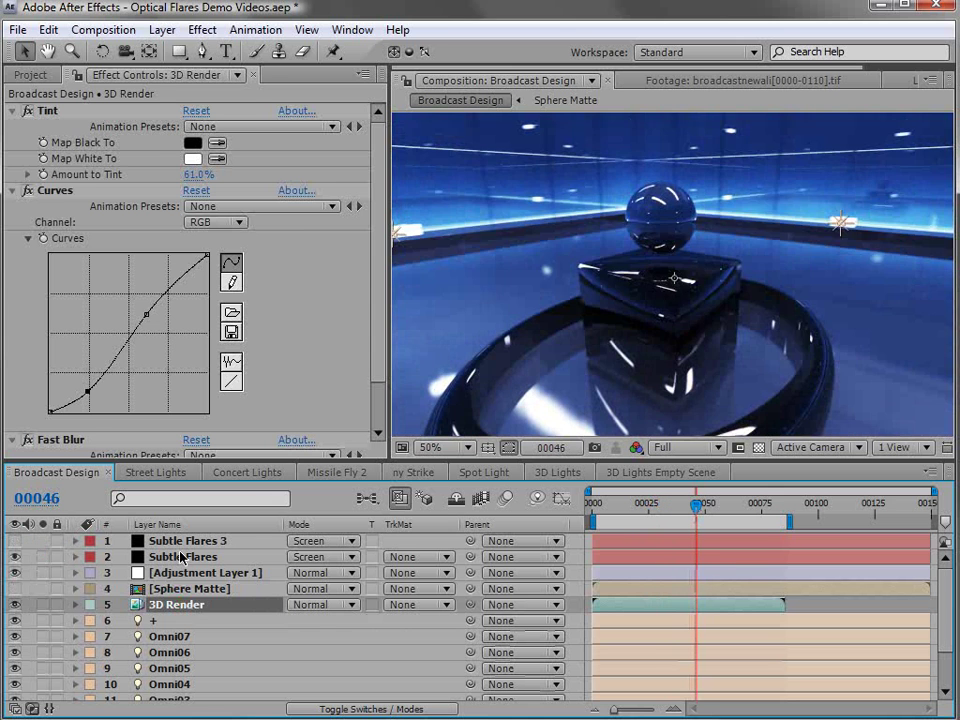
left_click(181, 557)
mouse_move(696, 506)
left_mouse_down()
mouse_move(648, 508)
mouse_move(712, 513)
left_mouse_up()
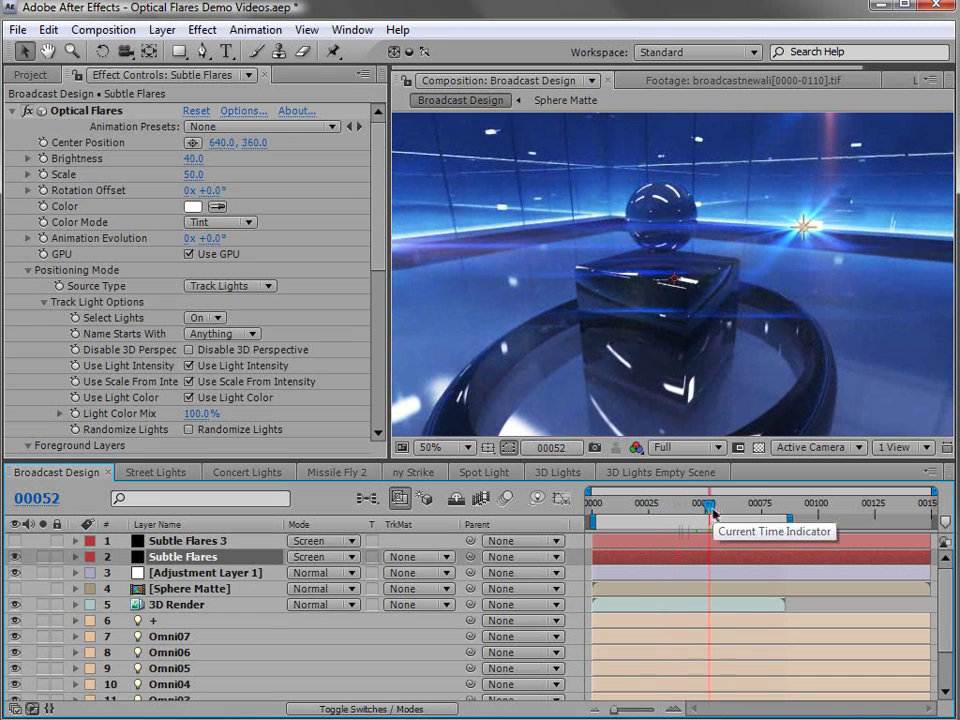